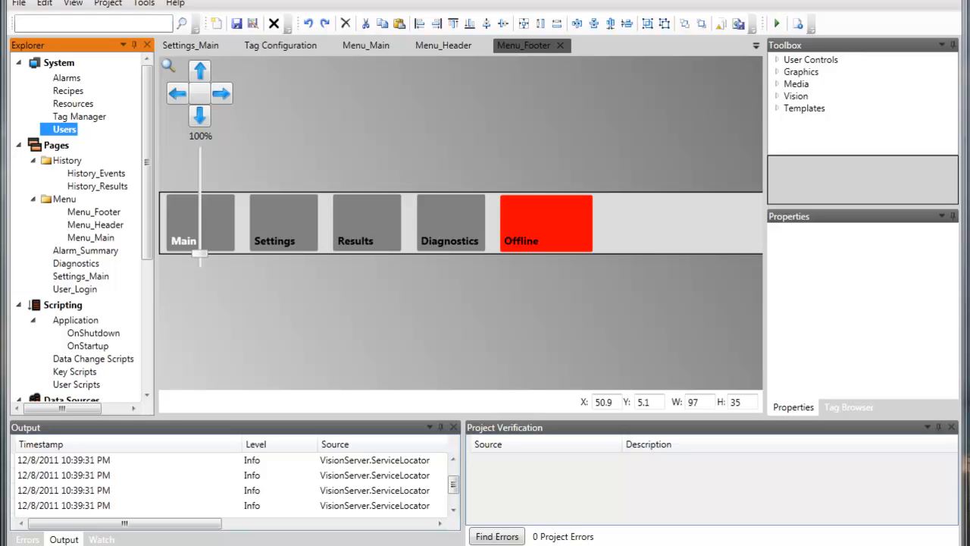
- Connect to the Kepware.KEPServerEX.V5 OPC server as a communication device named OPC
left_click_drag(149, 247, 153, 390)
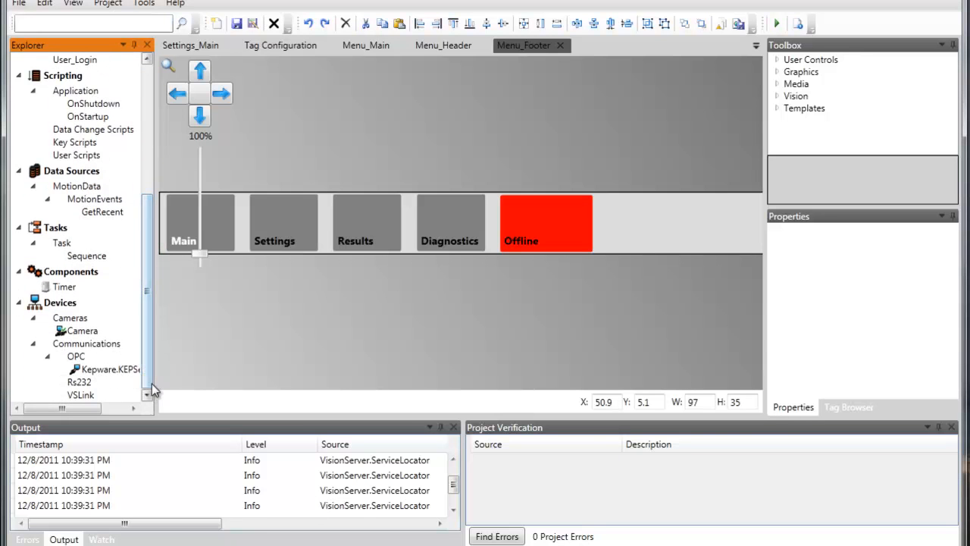
left_click(106, 371)
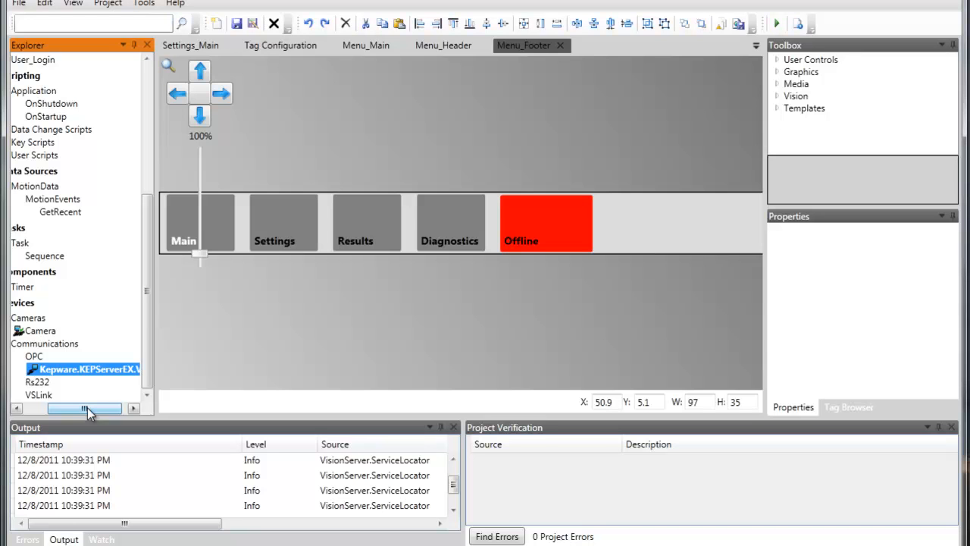
right_click(90, 373)
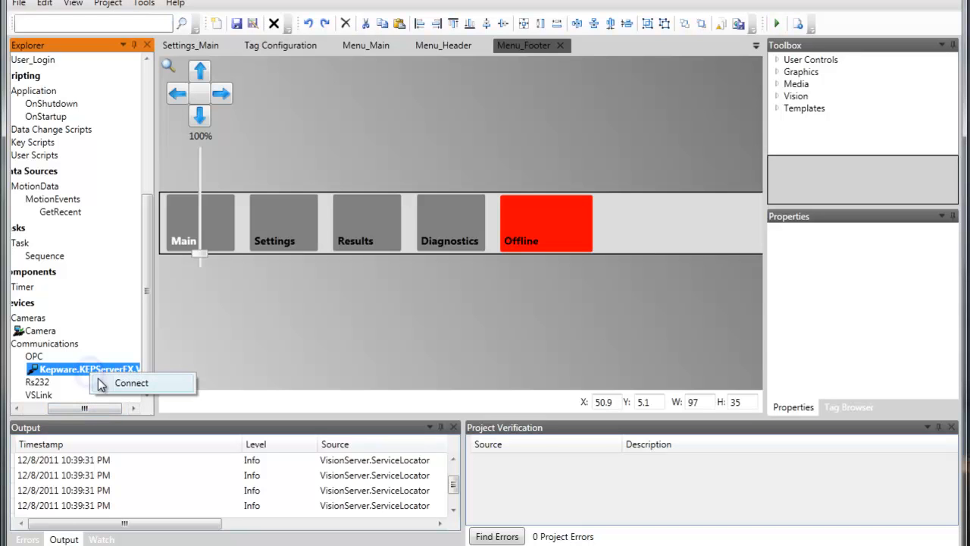
left_click(119, 385)
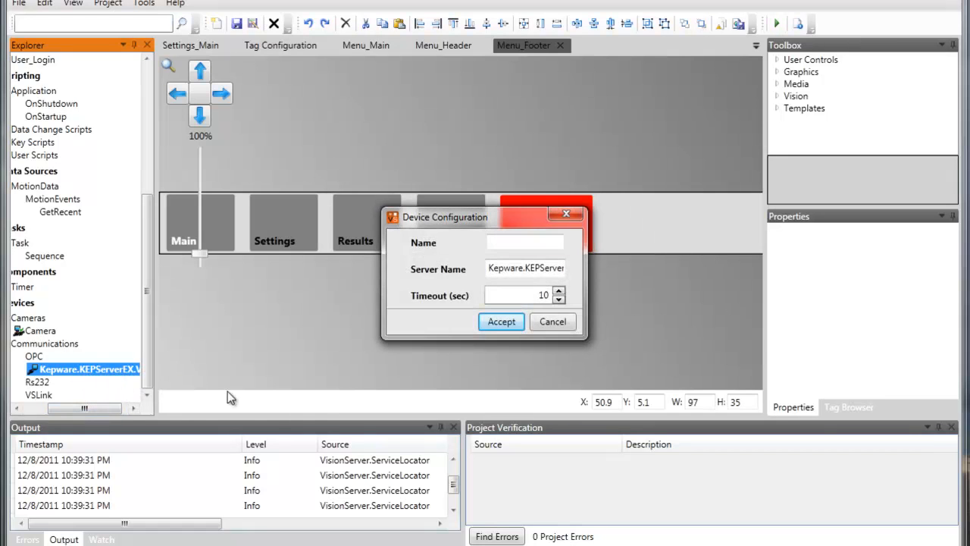
left_click_drag(491, 269, 599, 277)
left_click(526, 245)
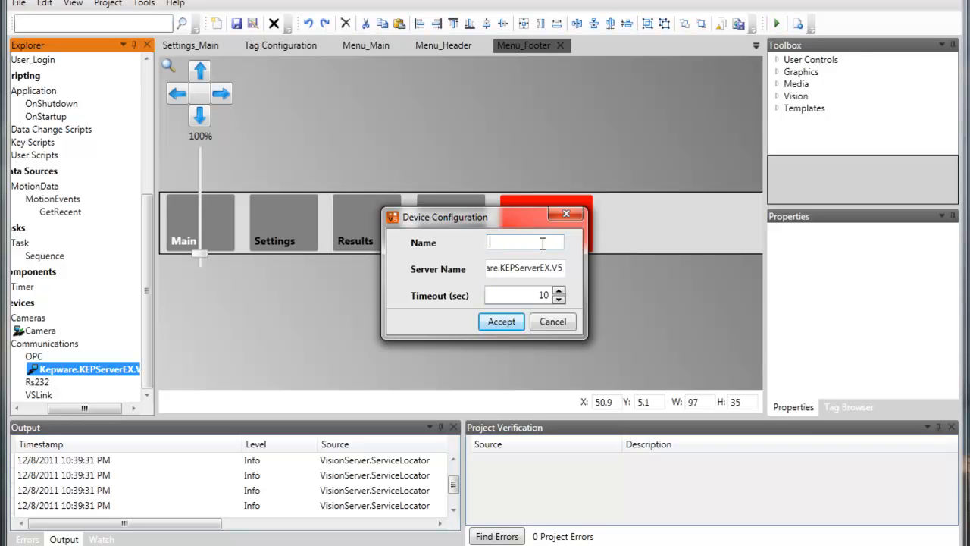
type("OPC")
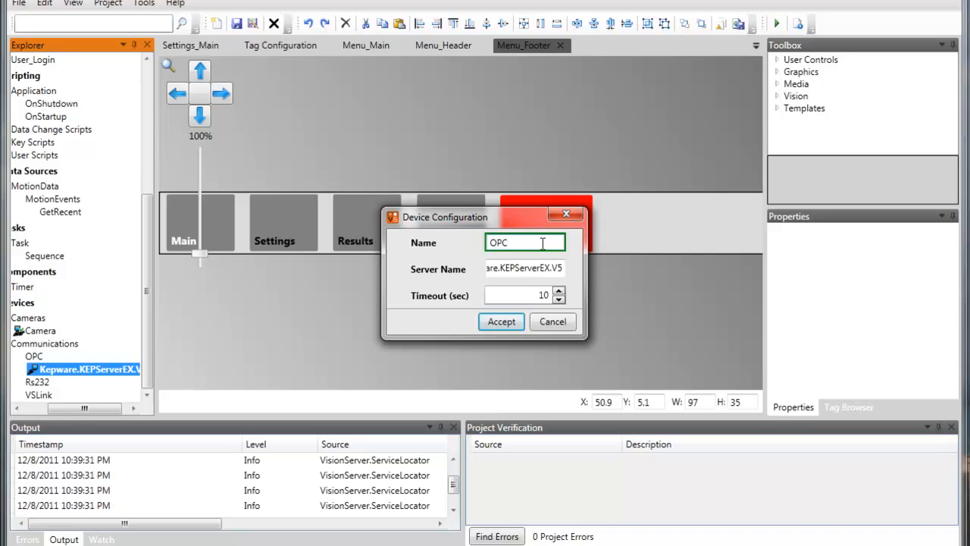
left_click(507, 323)
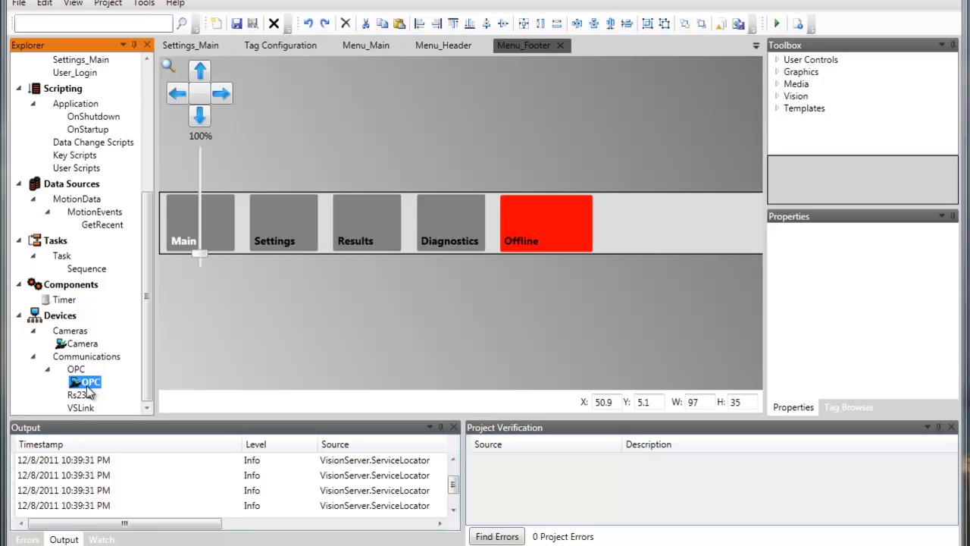
- Start a new tag in the Tag Manager and browse the OPC server's available items for its path
scroll(148, 383, "up", 5)
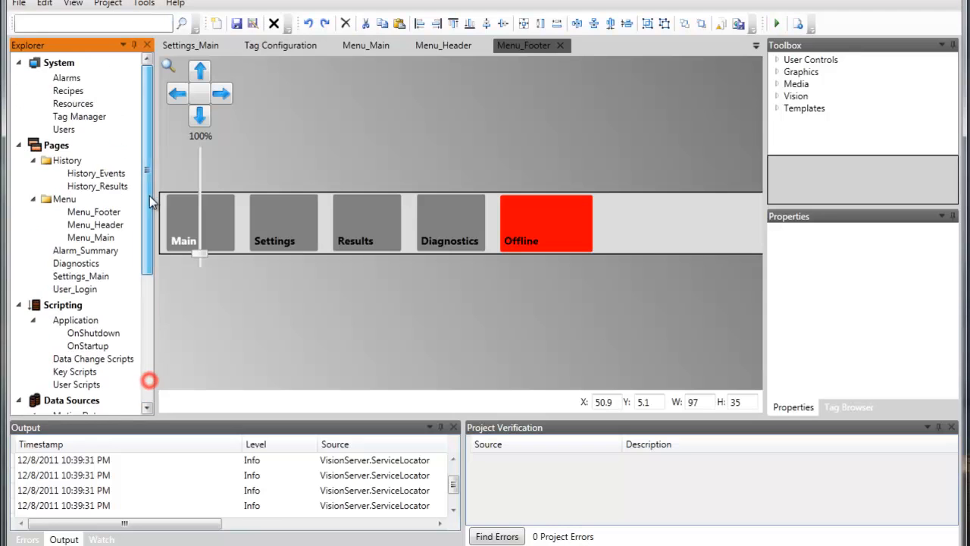
double_click(91, 124)
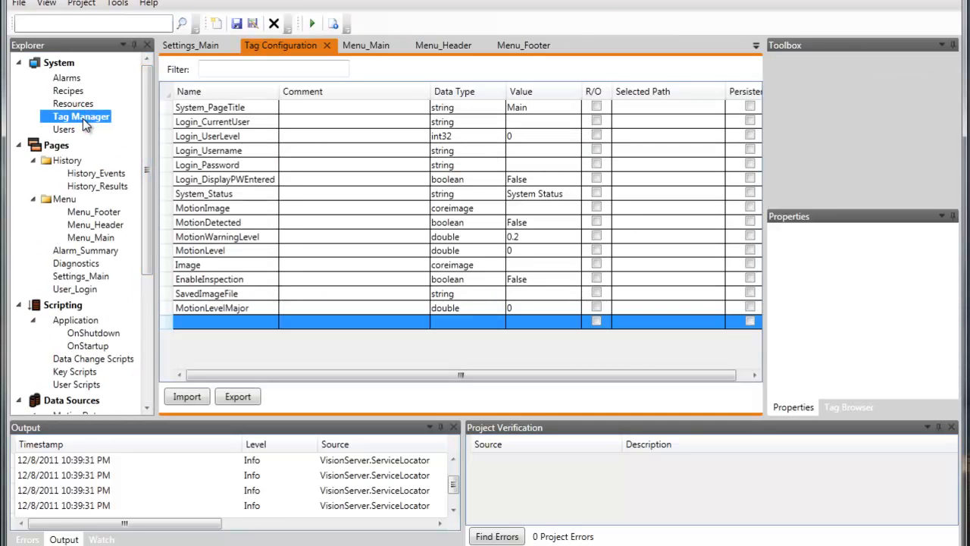
left_click(219, 323)
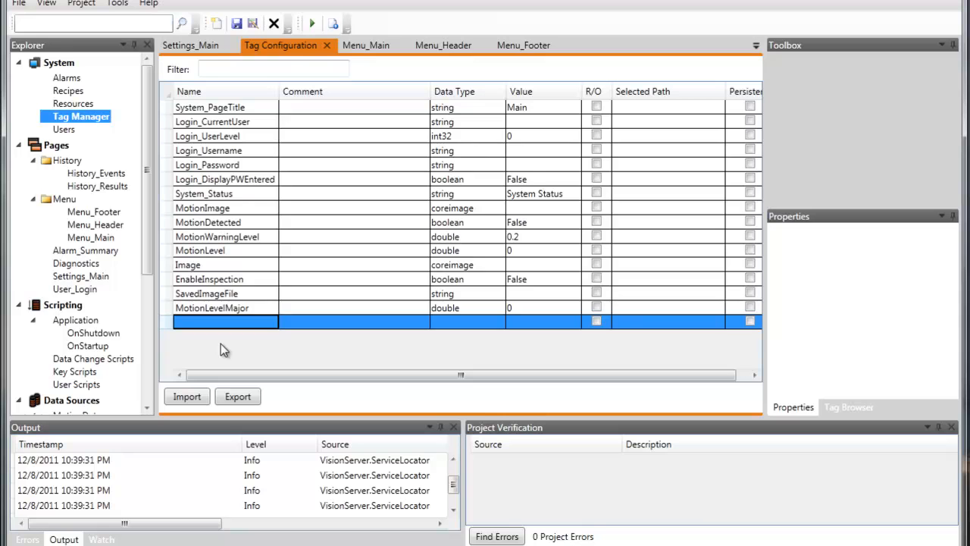
left_click(624, 322)
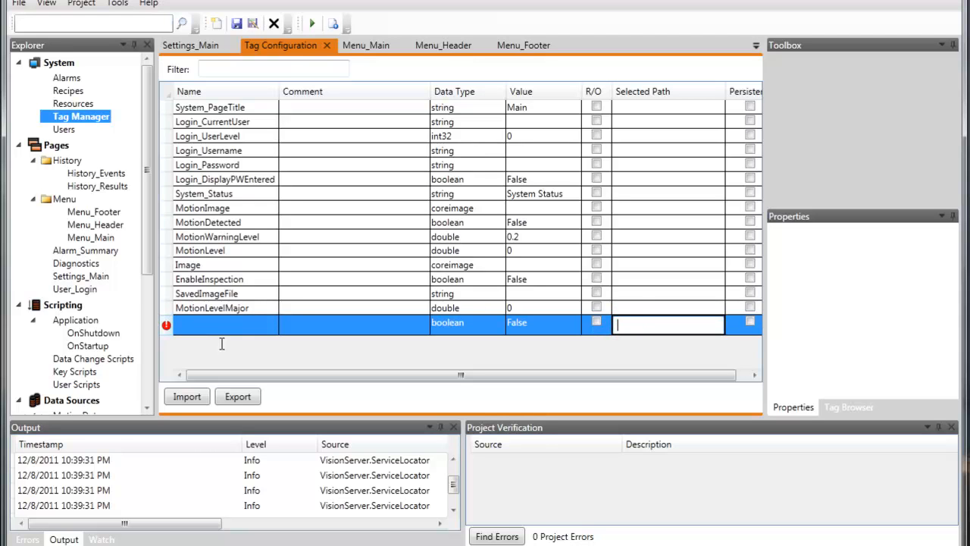
type("[")
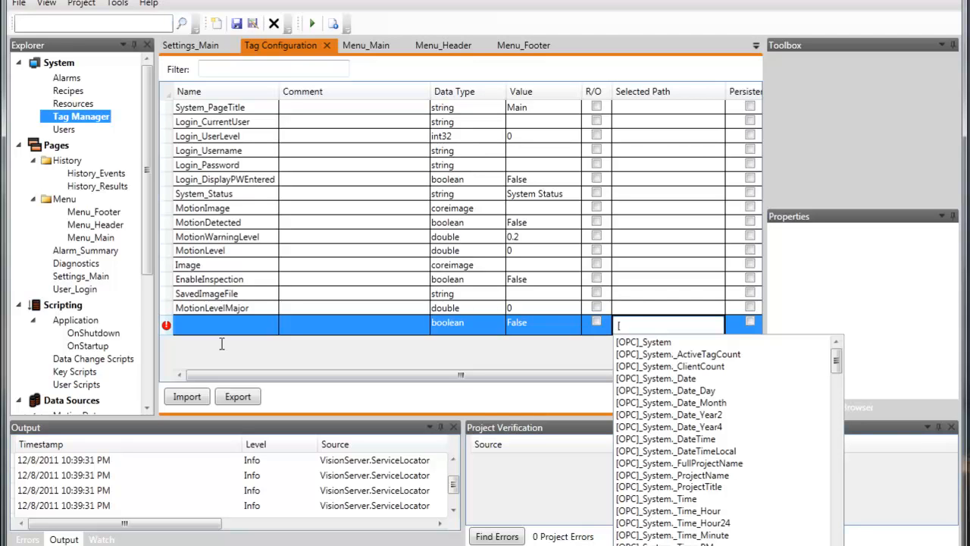
key("Down")
key("Down")
key("Down")
key("Down")
key("Down")
key("Down")
key("Down")
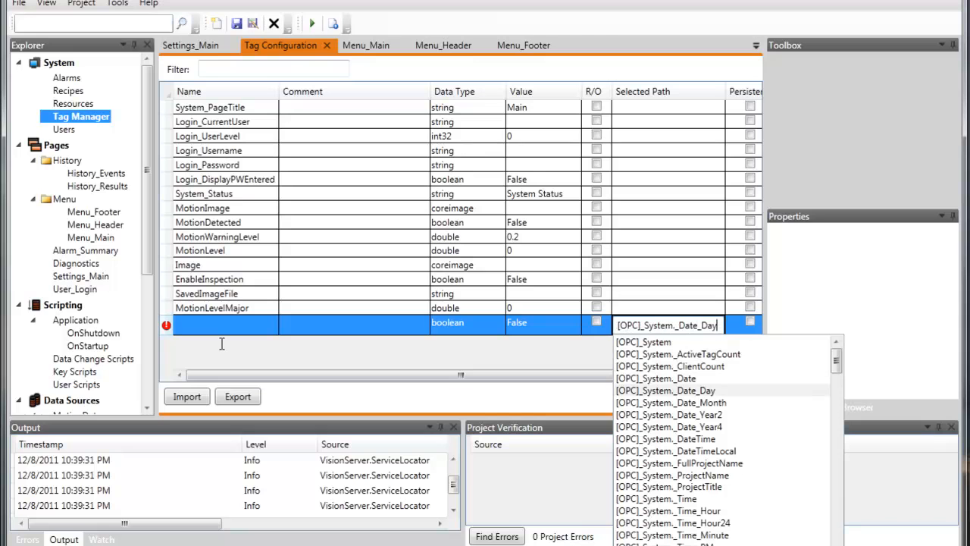
- Set the new tag's path to [OPC]_System._Time_Second
key("shift+Home")
key("BackSpace")
type("_S")
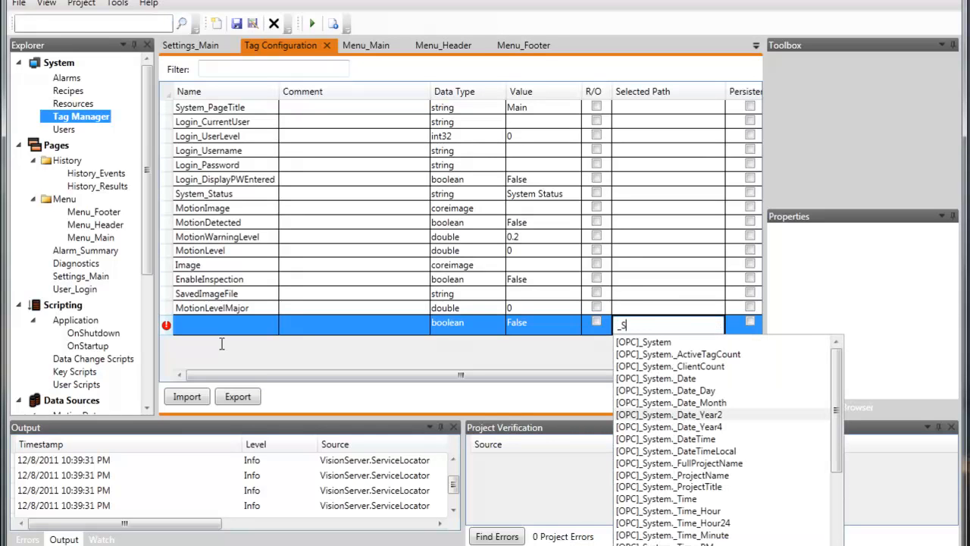
type("ystem.")
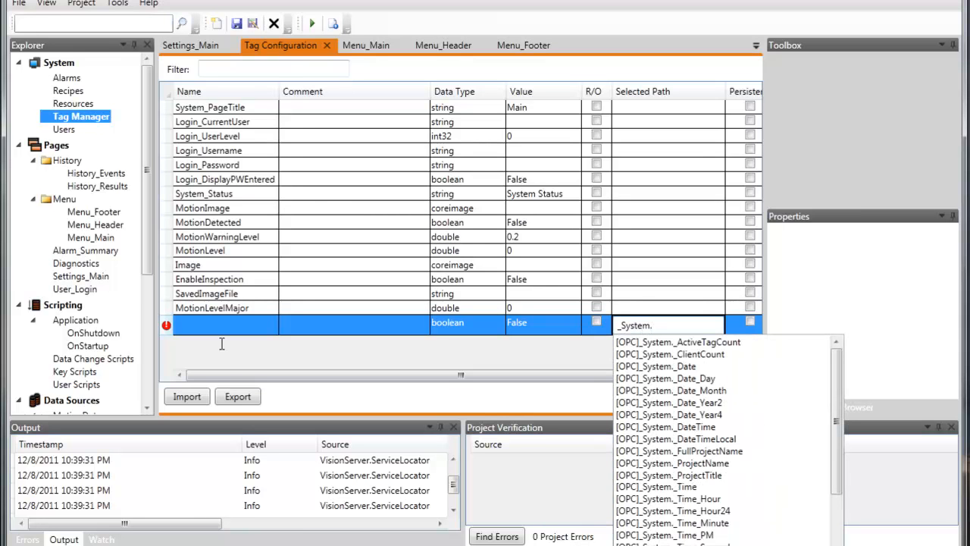
type("_Time_")
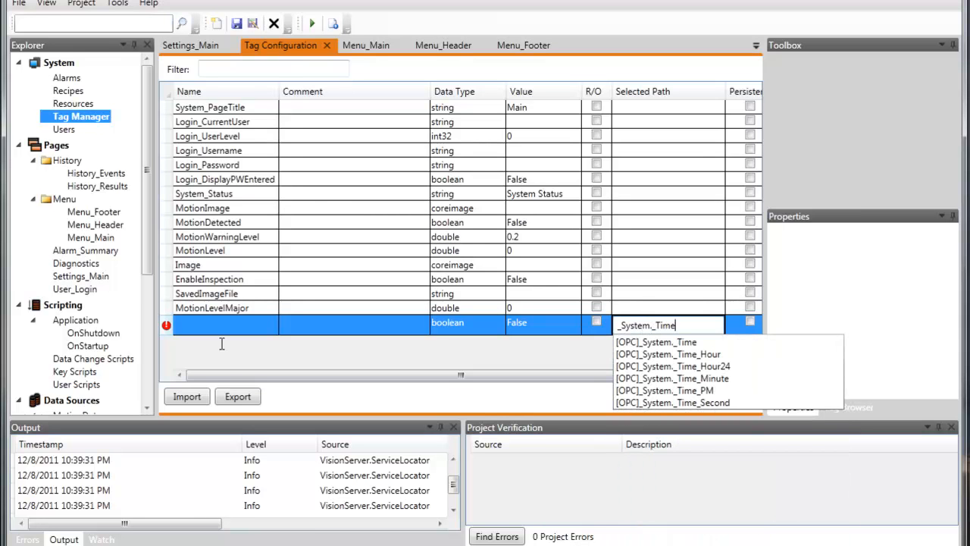
key("Down")
key("Down")
key("Down")
key("Down")
key("Down")
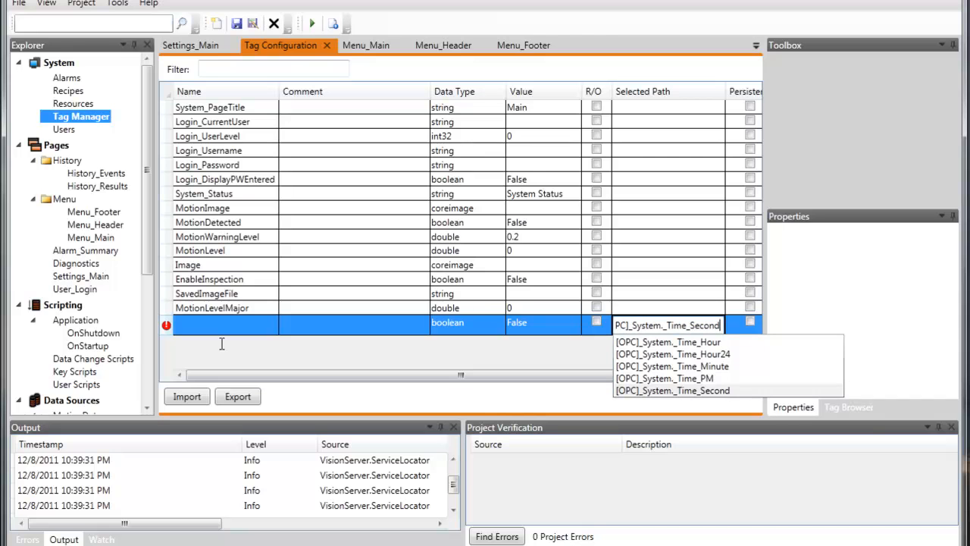
key("Tab")
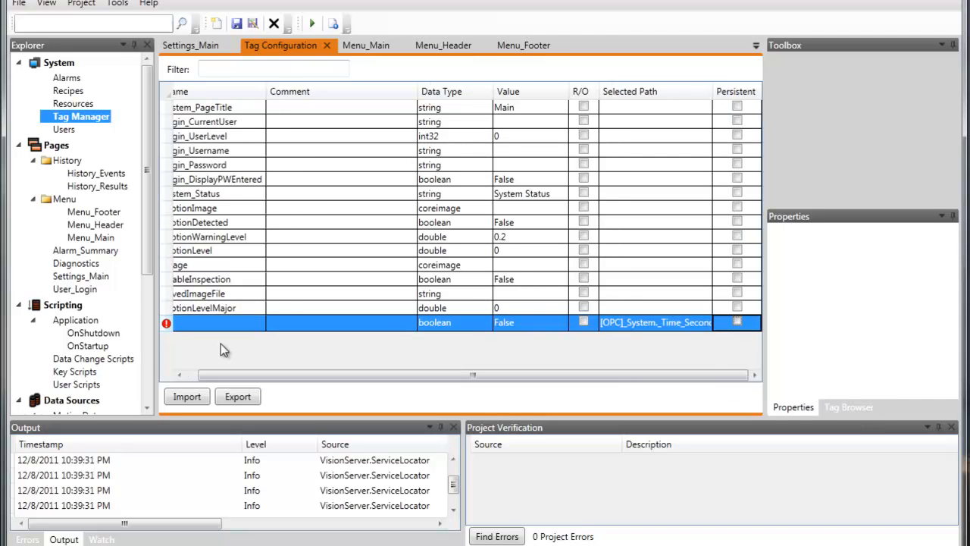
- Name the new tag linked to the OPC seconds item OPC_TimeSeconds
left_click_drag(621, 371, 543, 371)
left_click(235, 323)
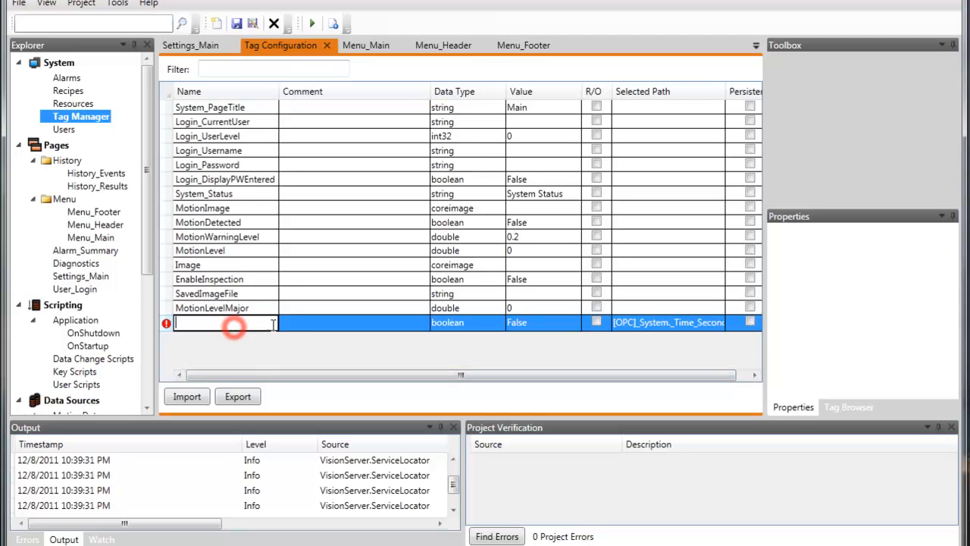
type("OPC_")
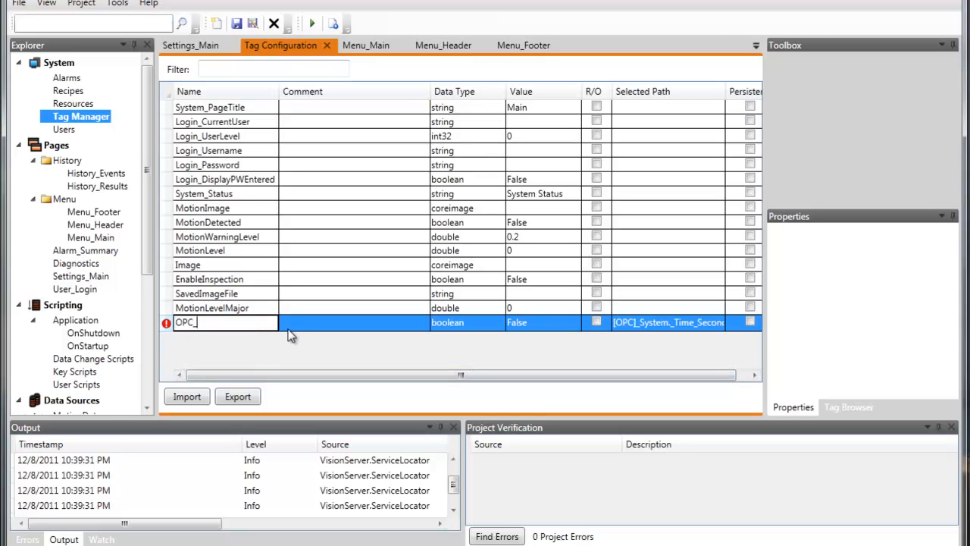
type("TimeSeconds")
key("Return")
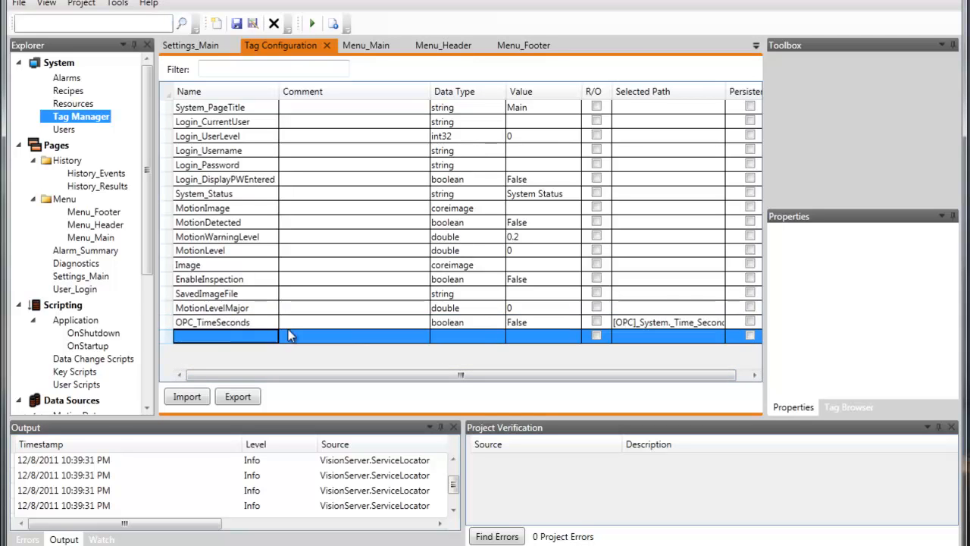
- Set the OPC_TimeSeconds tag's data type to int32 and check its update rate
left_click(447, 323)
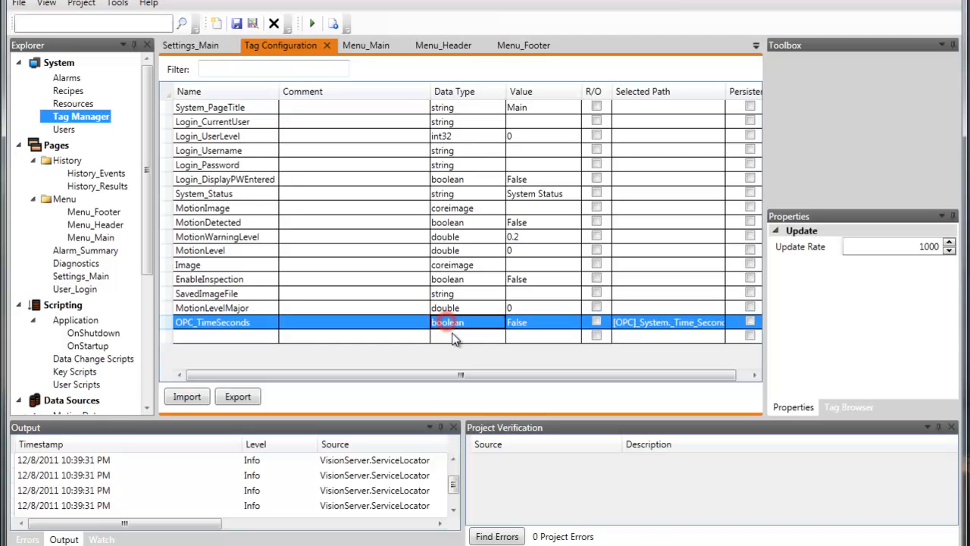
left_click(460, 323)
left_click(460, 325)
left_click(462, 351)
left_click(461, 375)
left_click(458, 347)
left_click(422, 324)
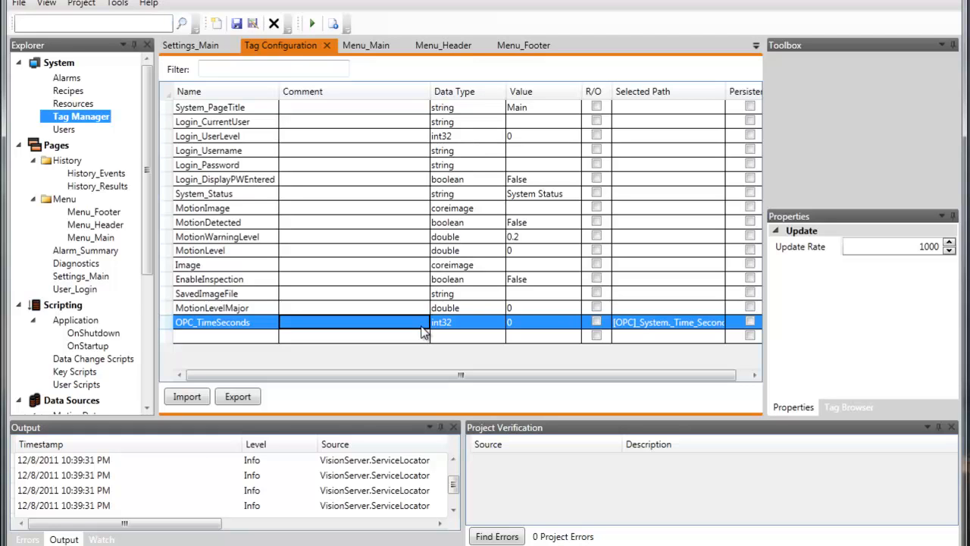
left_click(894, 247)
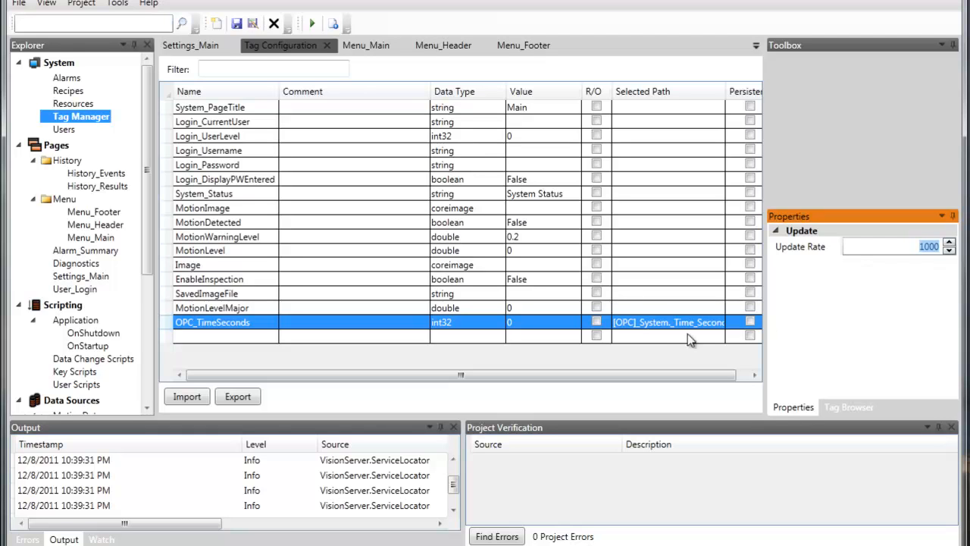
left_click(505, 338)
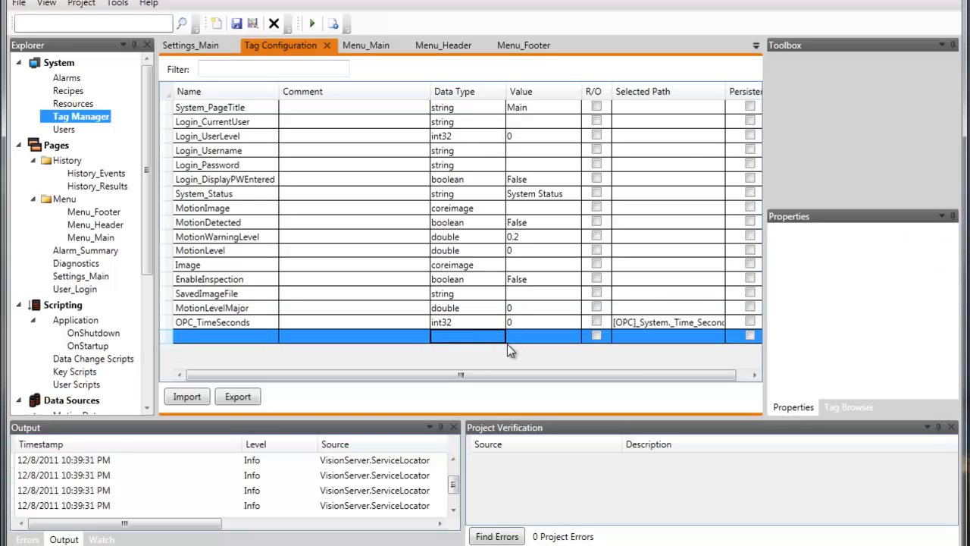
- Place a label in the empty area beside the image on the Menu_Main page, at about X 830.7, Y 15.7
left_click(367, 53)
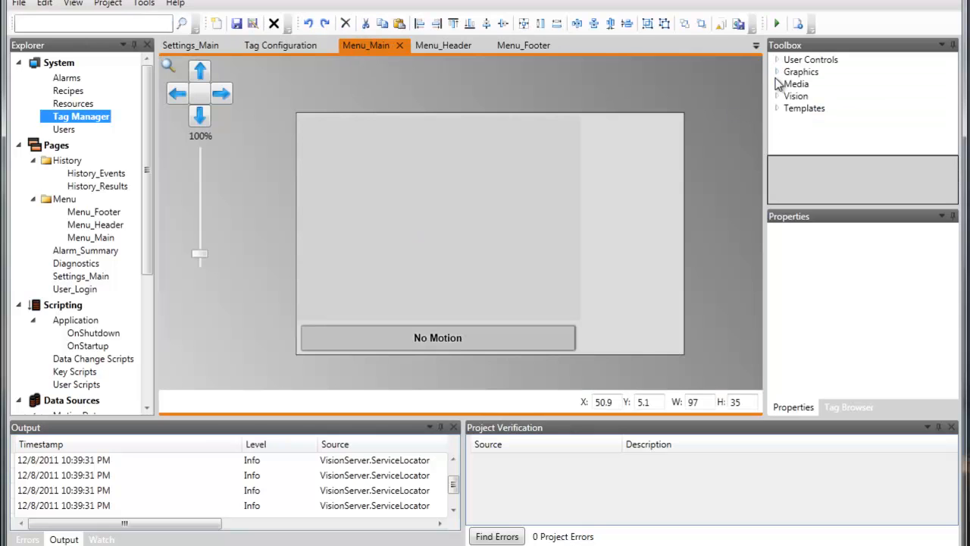
left_click(777, 71)
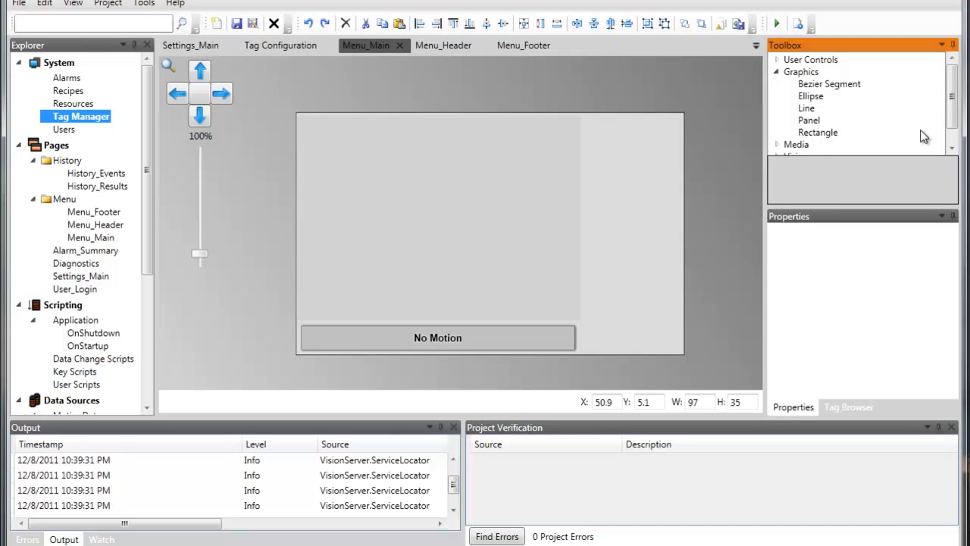
left_click(777, 59)
mouse_move(816, 127)
left_mouse_down()
mouse_move(768, 157)
mouse_move(623, 177)
mouse_move(616, 126)
left_mouse_up()
- Bind the new label's text to the expression $OPC_TimeSeconds
left_click(865, 260)
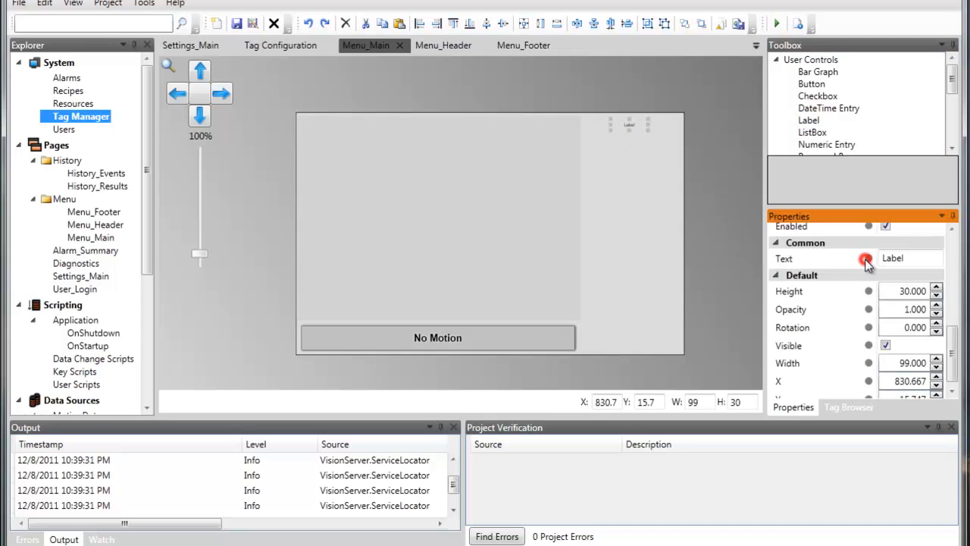
left_click(866, 259)
left_click(435, 263)
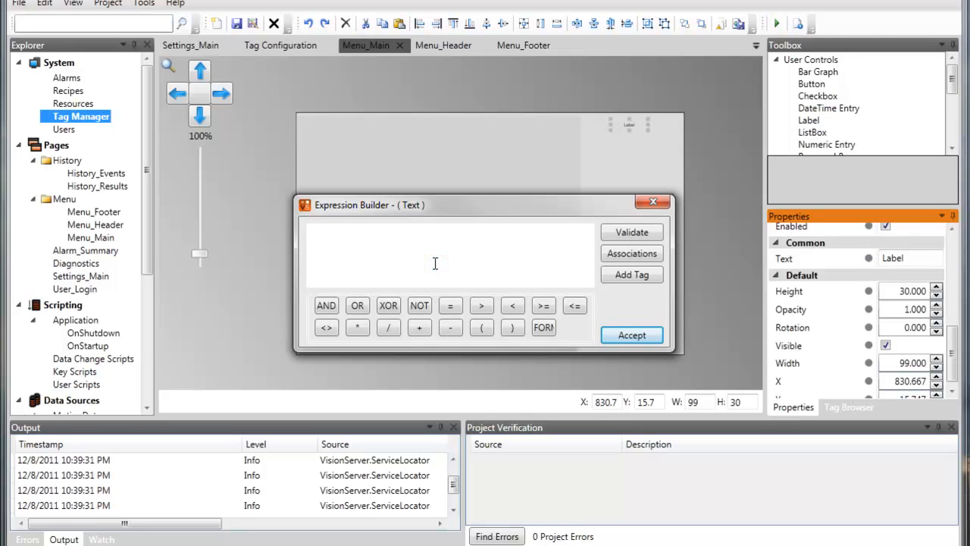
type("$")
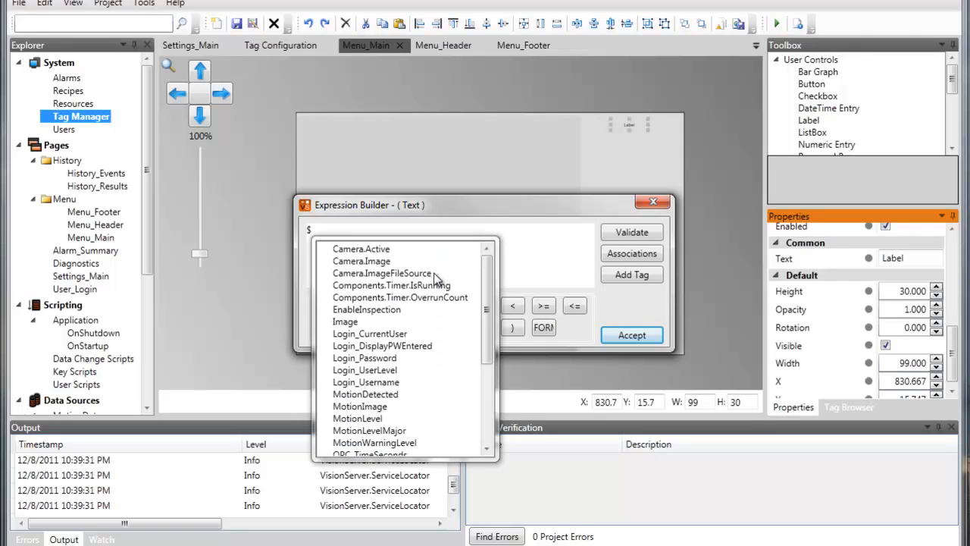
type("OPC")
key("Return")
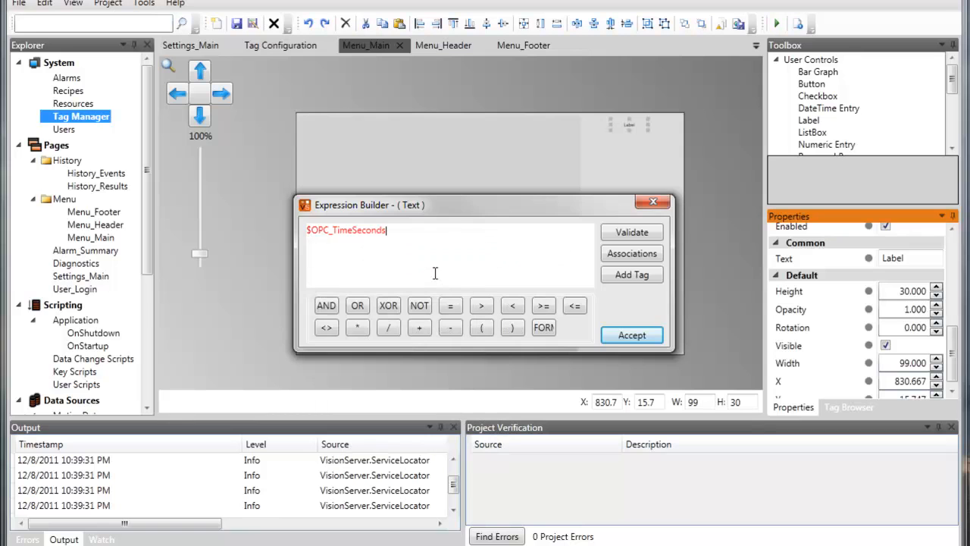
left_click(629, 336)
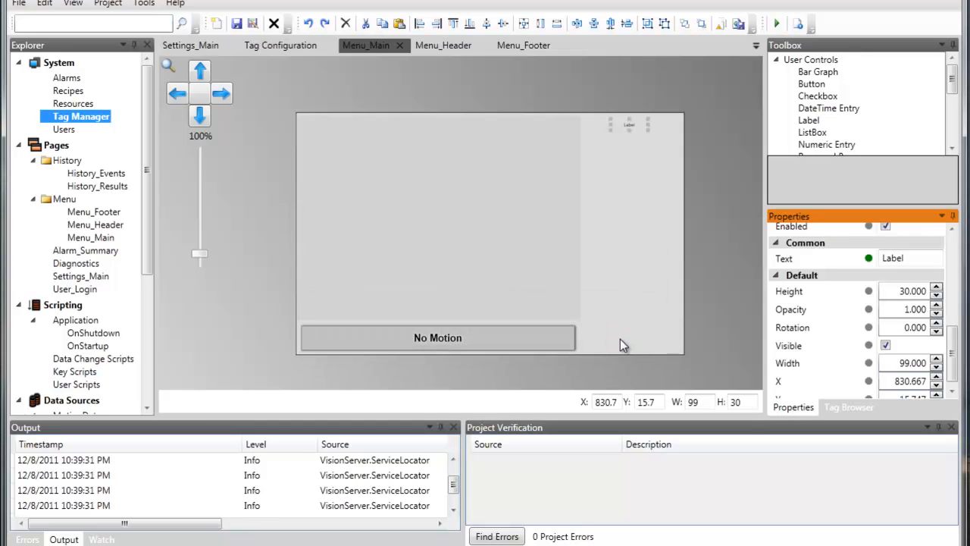
- Run the project in test mode to check the label's live value, and return to the tag configuration
left_click(778, 23)
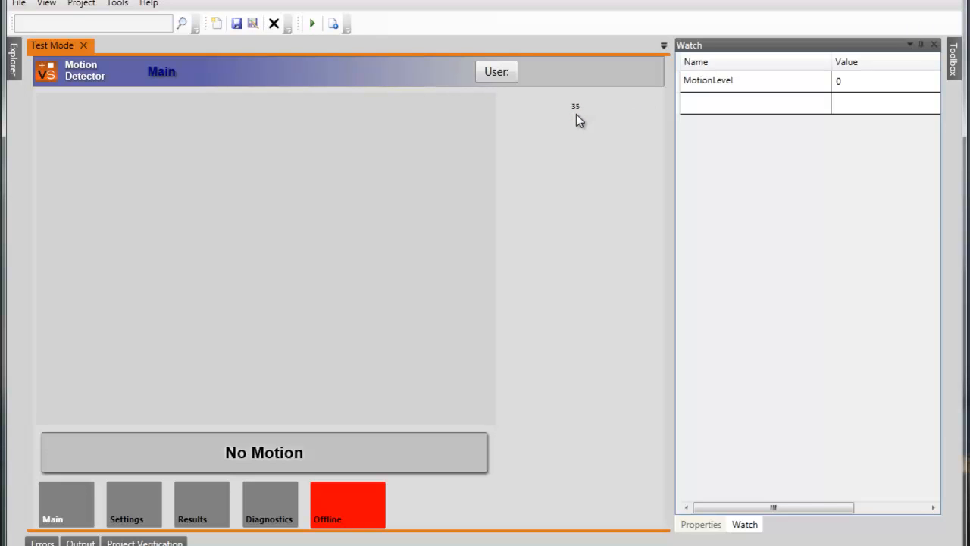
left_click(83, 46)
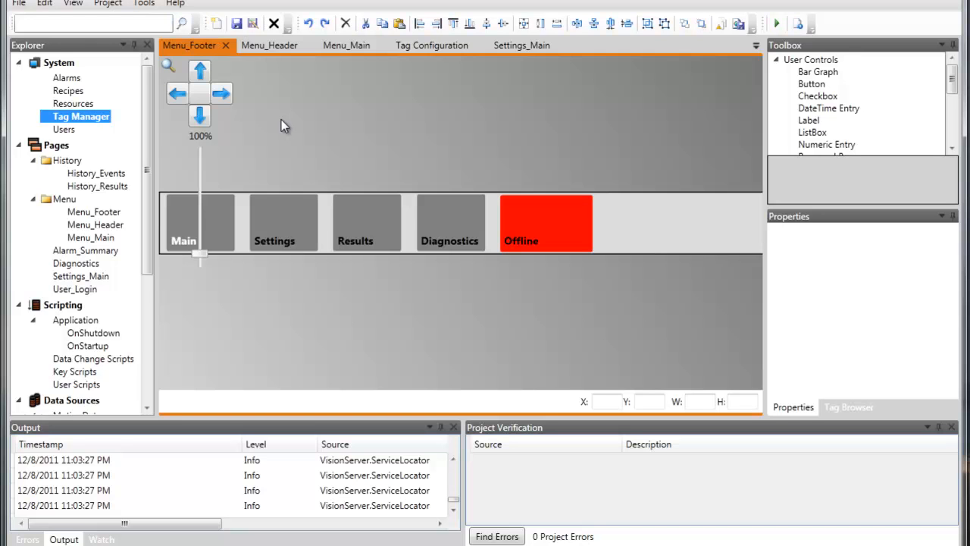
left_click(424, 46)
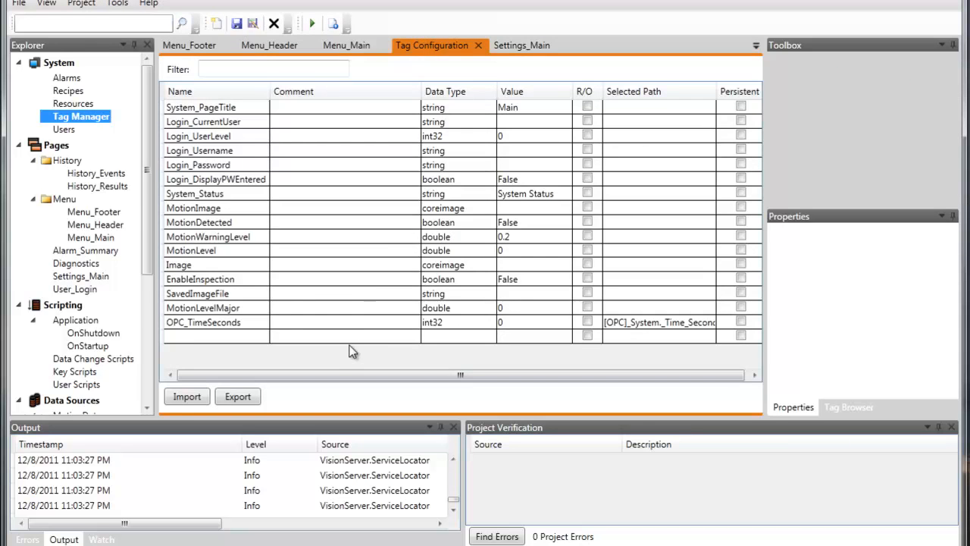
- Link the MotionLevel tag's selected path to the OPC item [OPC]Channel1.Device1.Double1
left_click(211, 255)
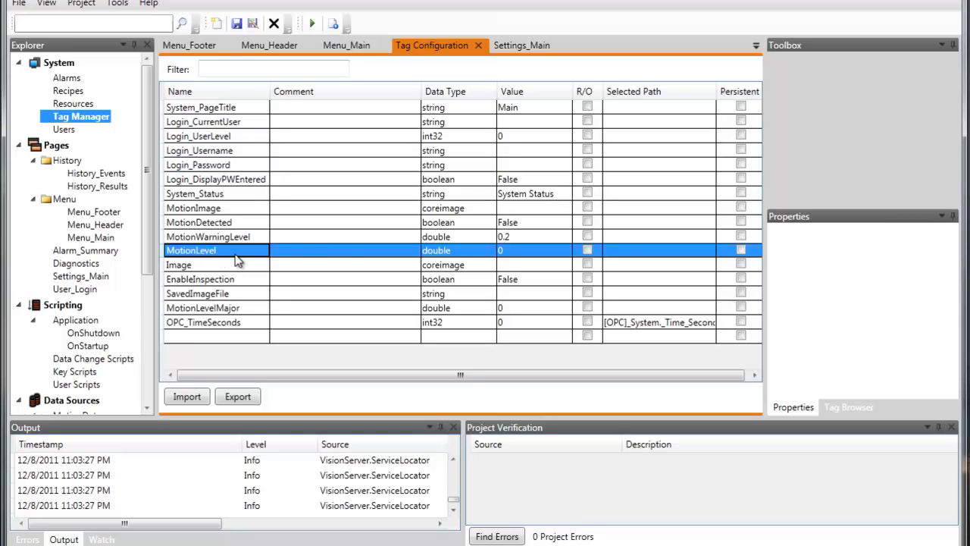
left_click(627, 252)
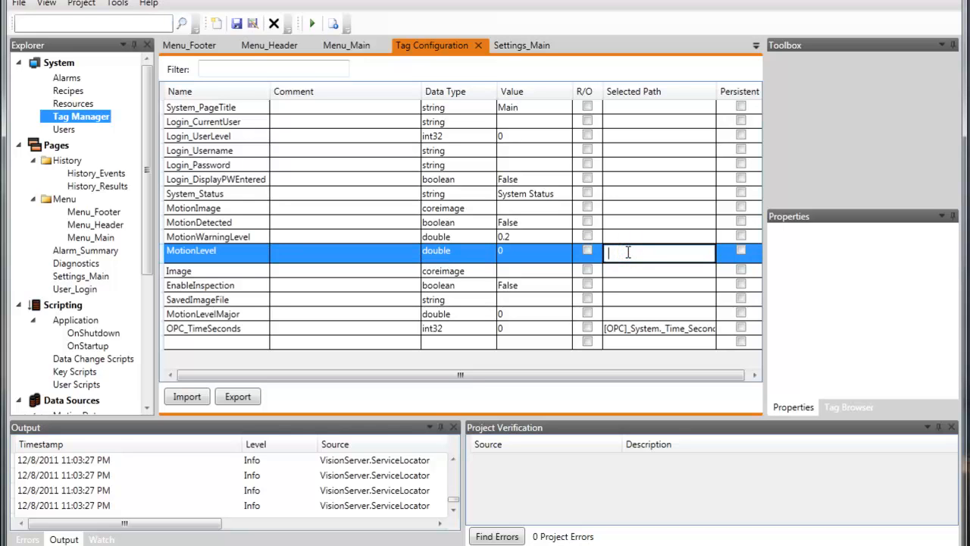
type("[OPC")
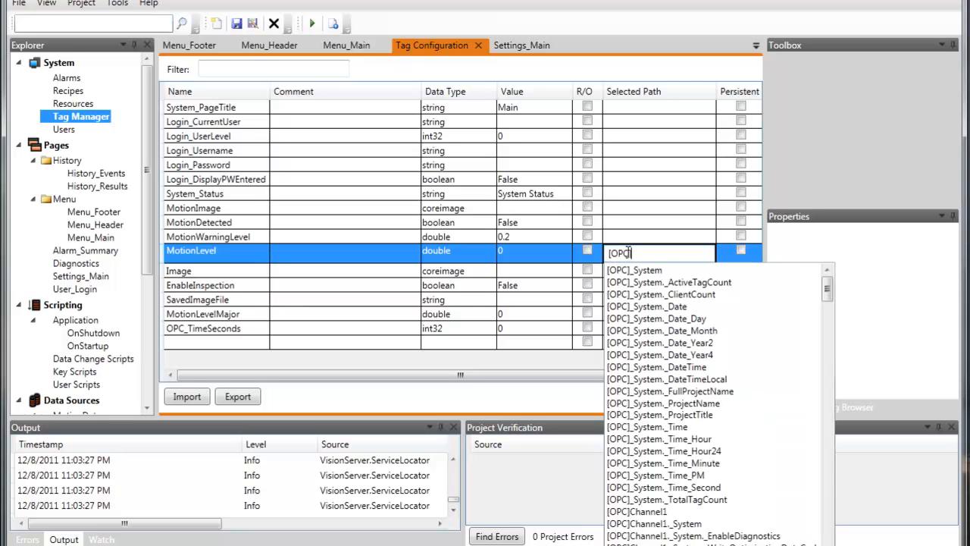
type("]Ch")
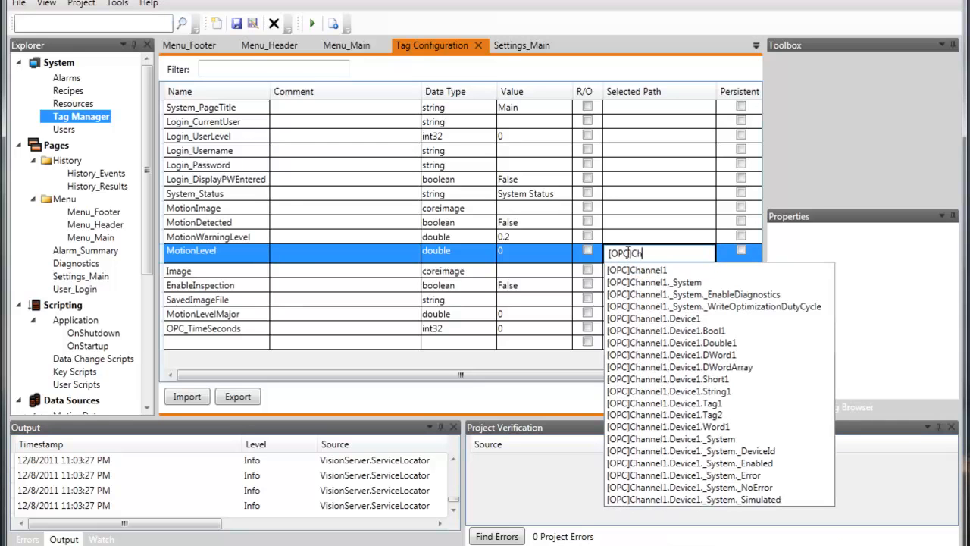
key("Down")
key("Down")
key("Down")
key("Down")
key("Down")
key("Down")
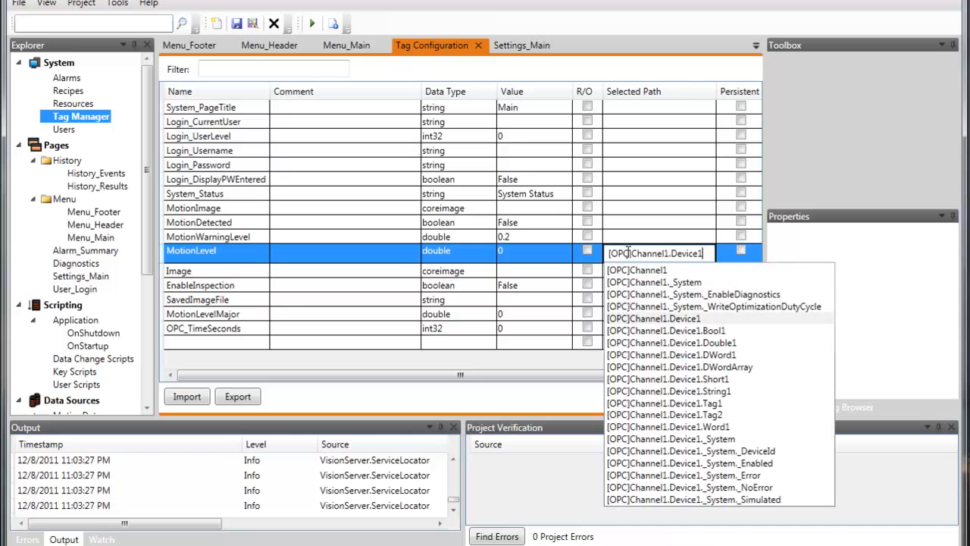
key("Down")
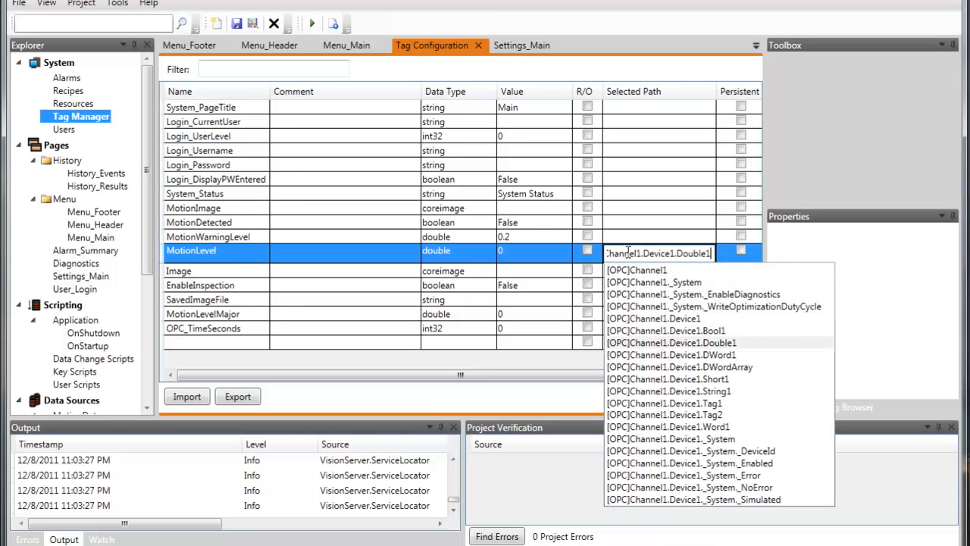
key("Return")
key("Down")
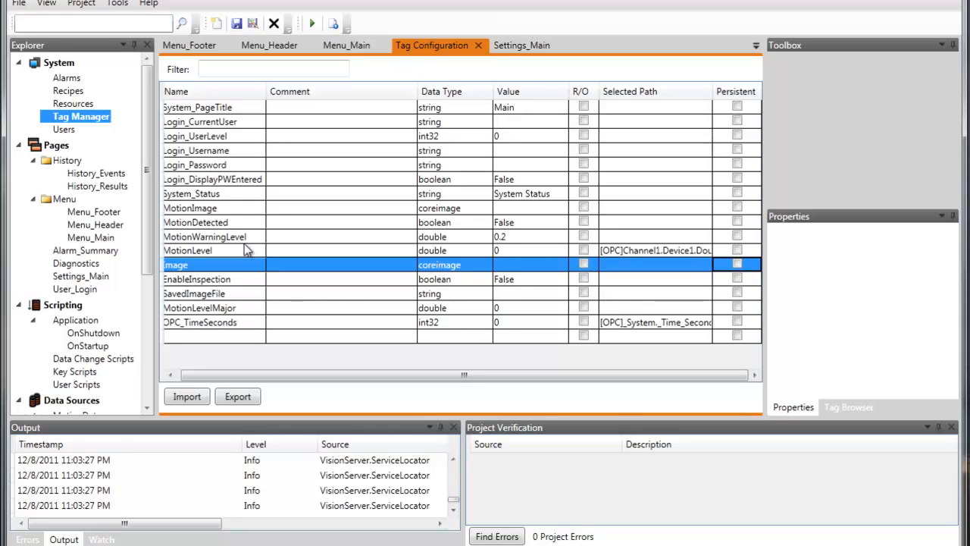
- Search the project for uses of the OPC_TimeSeconds tag and widen the search results to read the details
left_click(82, 22)
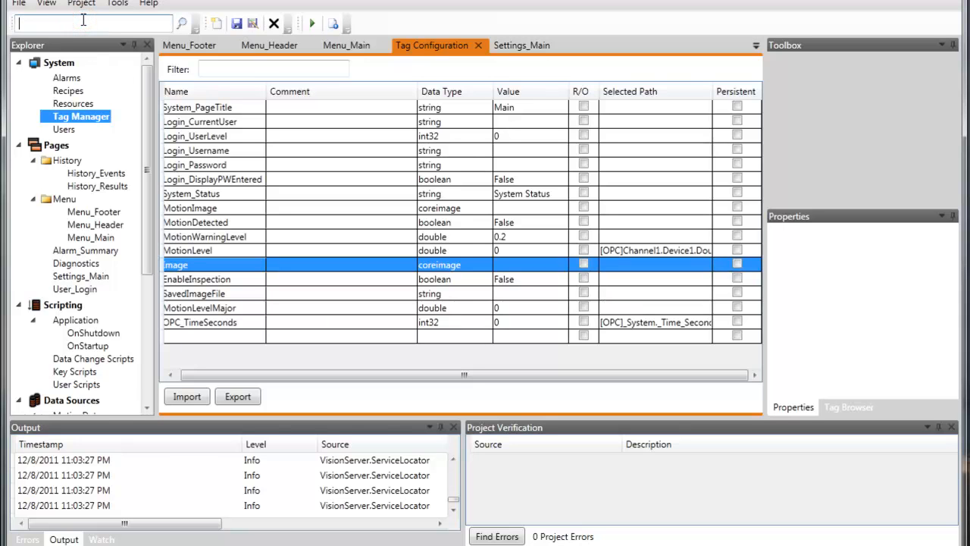
type("OPC")
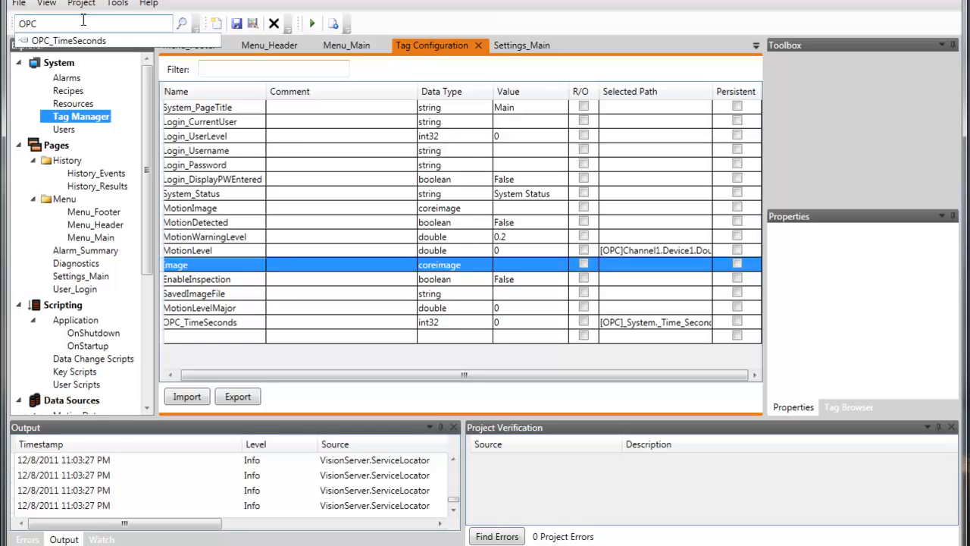
key("Down")
key("Return")
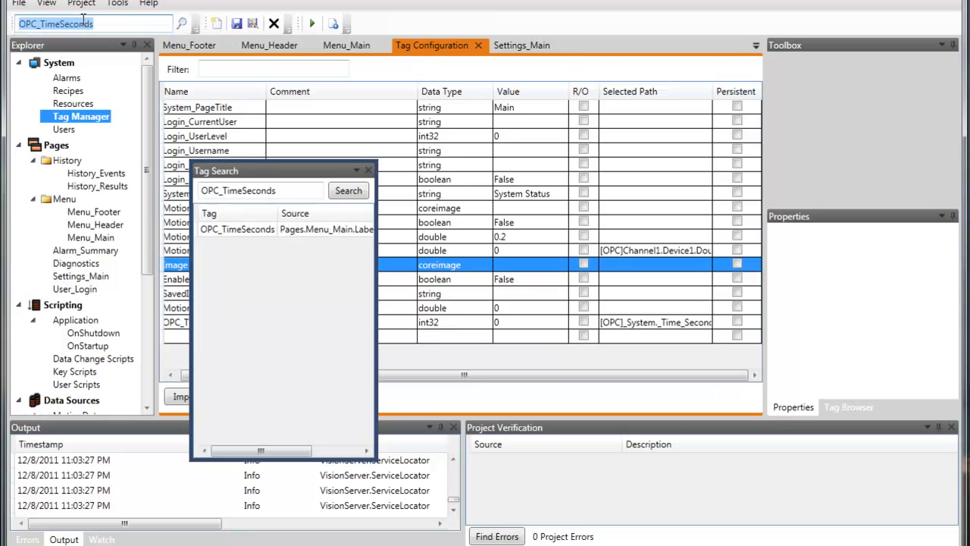
type("OPC")
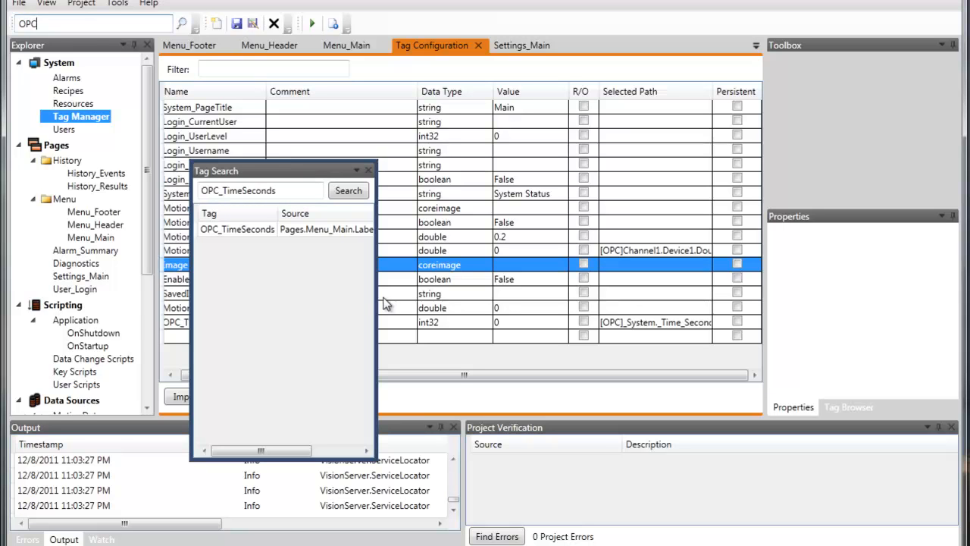
left_click_drag(374, 299, 510, 297)
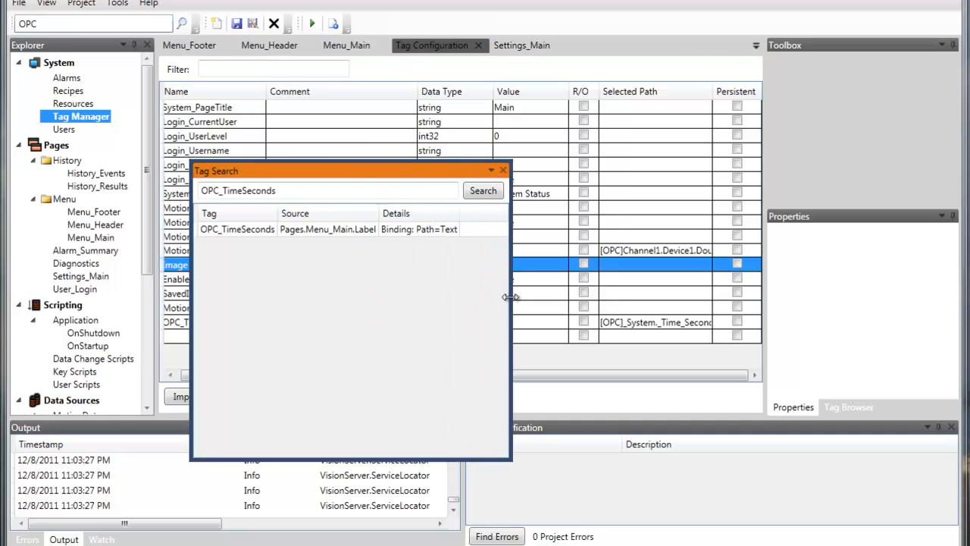
- Open the Menu_Main label found by the tag search and inspect the expression bound to its text
left_click(254, 237)
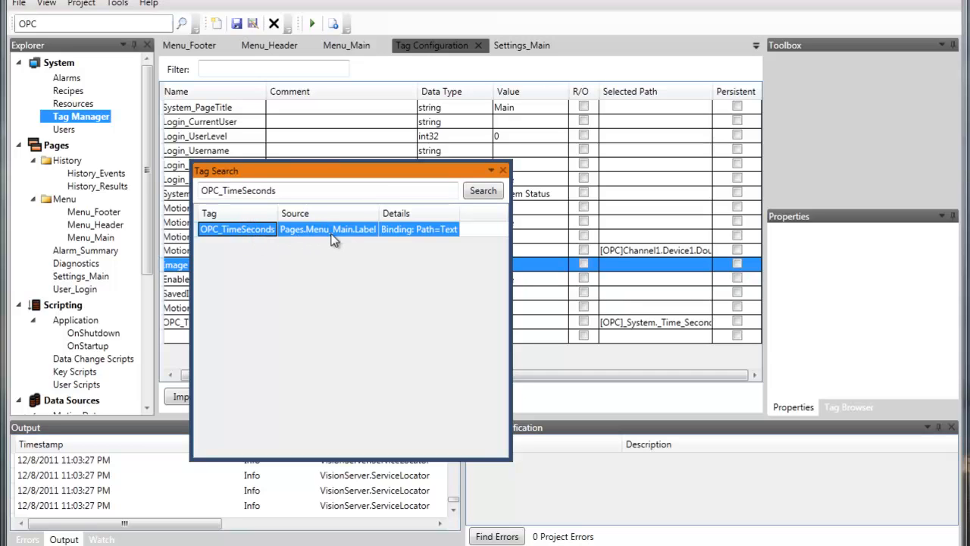
double_click(443, 235)
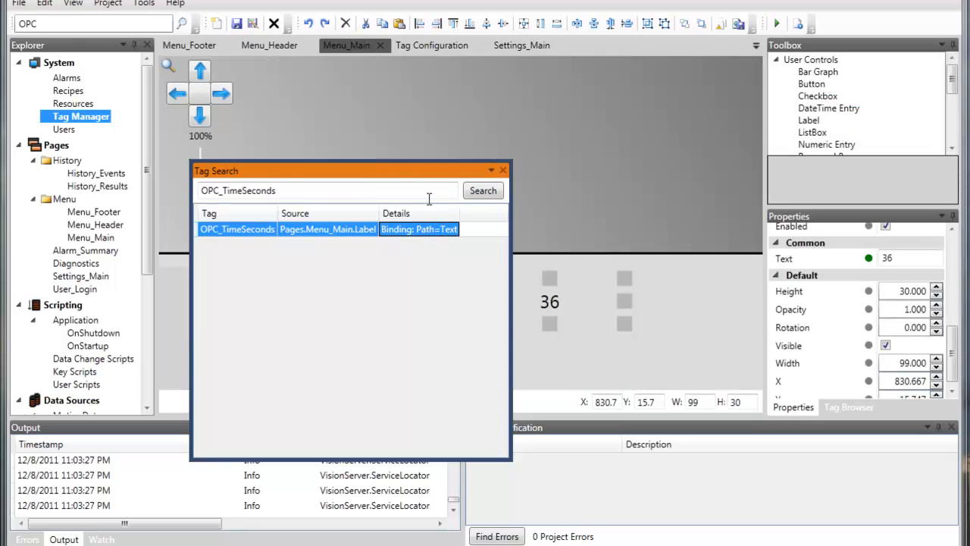
left_click_drag(422, 181, 384, 188)
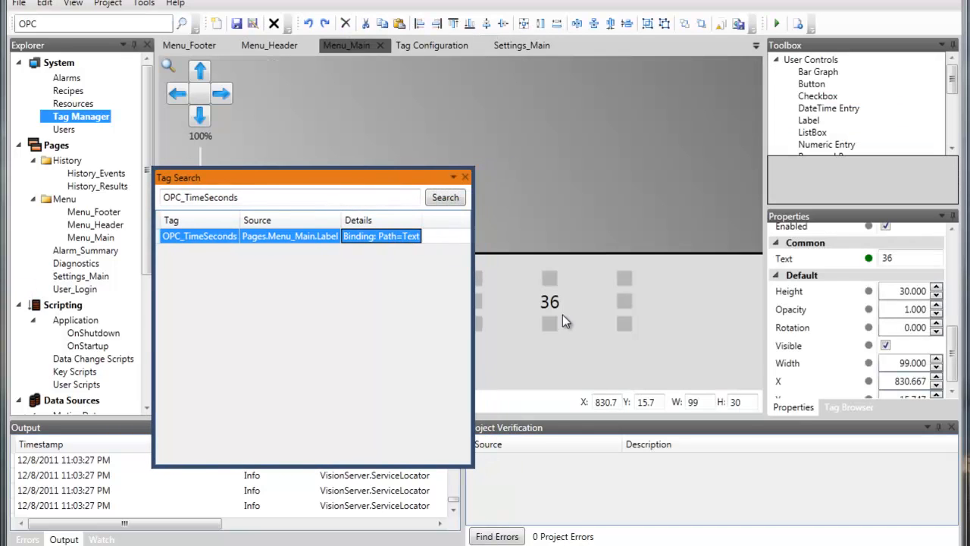
left_click(868, 259)
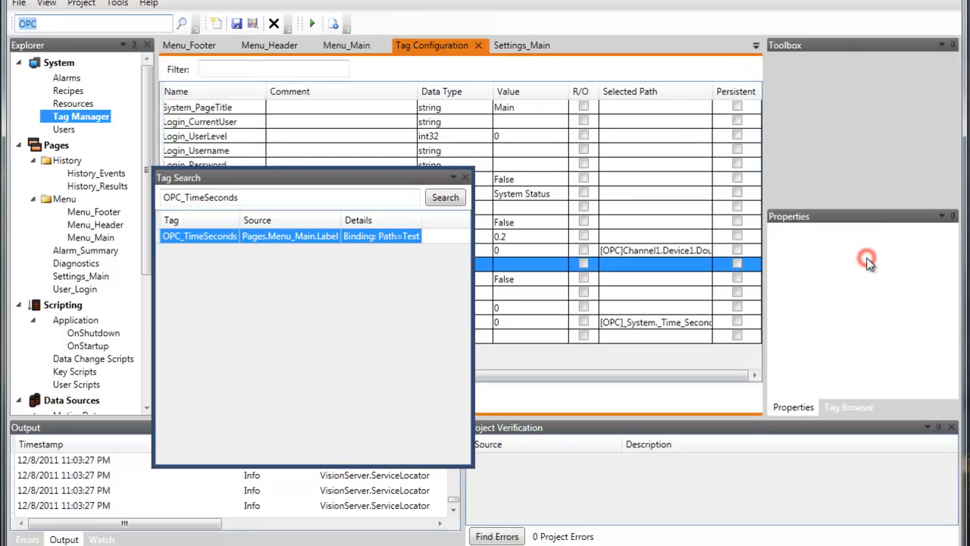
left_click(354, 47)
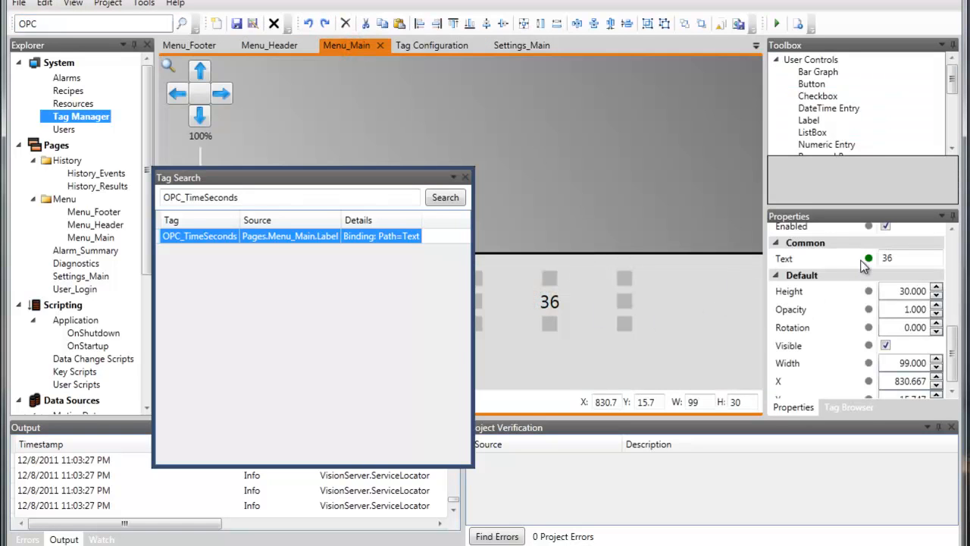
left_click(868, 258)
left_click_drag(468, 247, 296, 243)
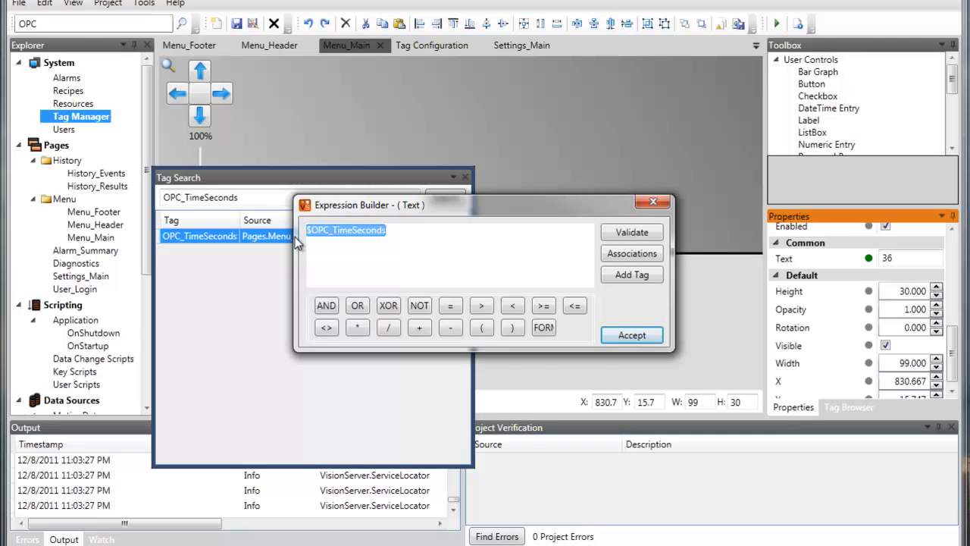
left_click(653, 202)
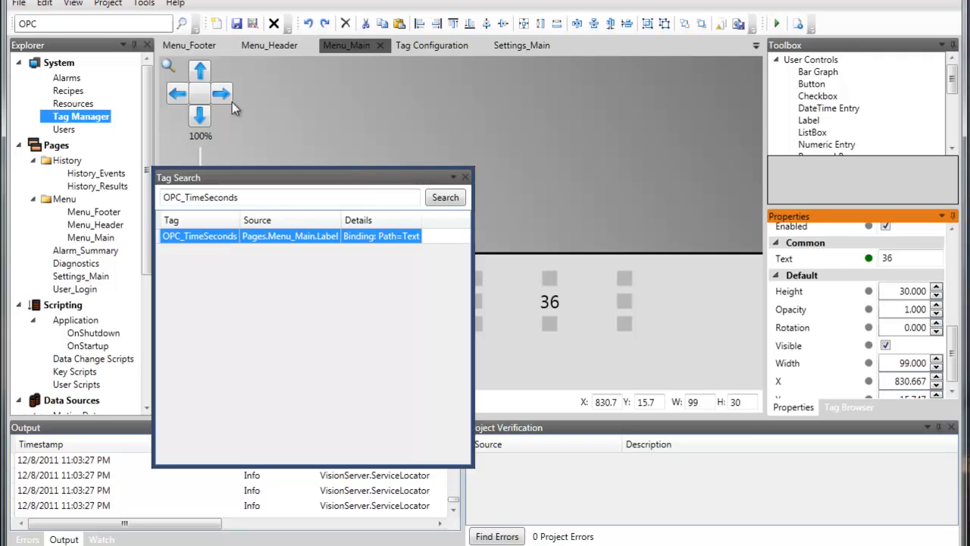
- Search the project for "Check" and go to the Tasks.Task.Sequence.CheckMotion result
left_click(81, 21)
double_click(82, 21)
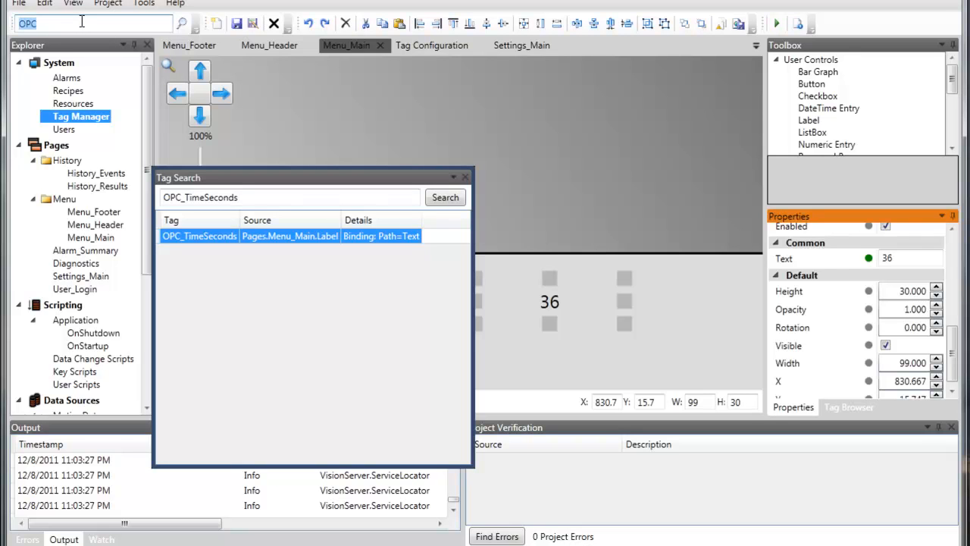
key("BackSpace")
type("Ch")
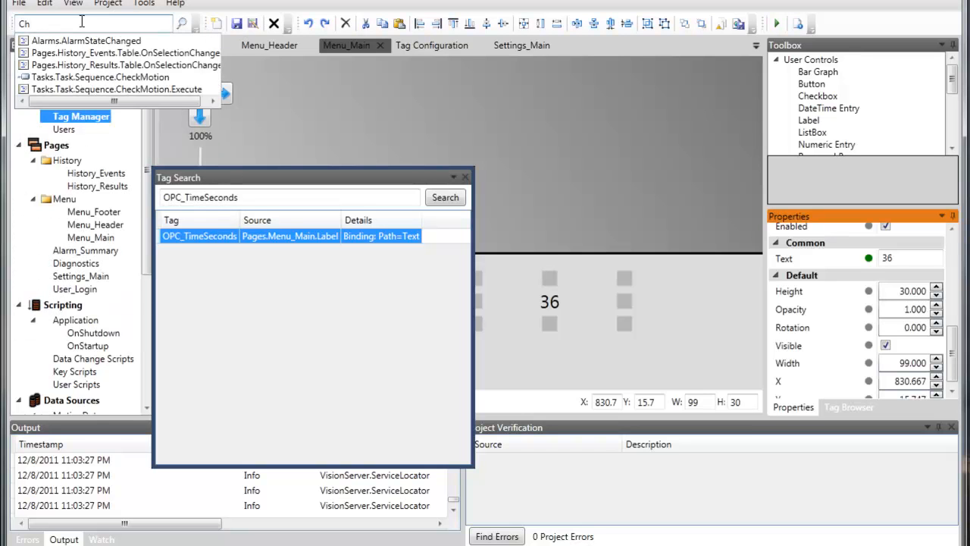
type("eck")
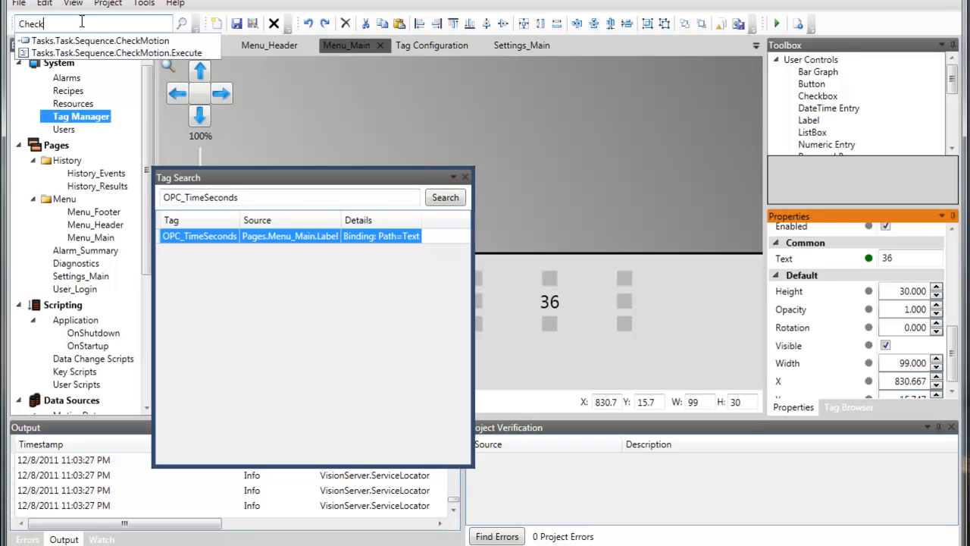
key("Down")
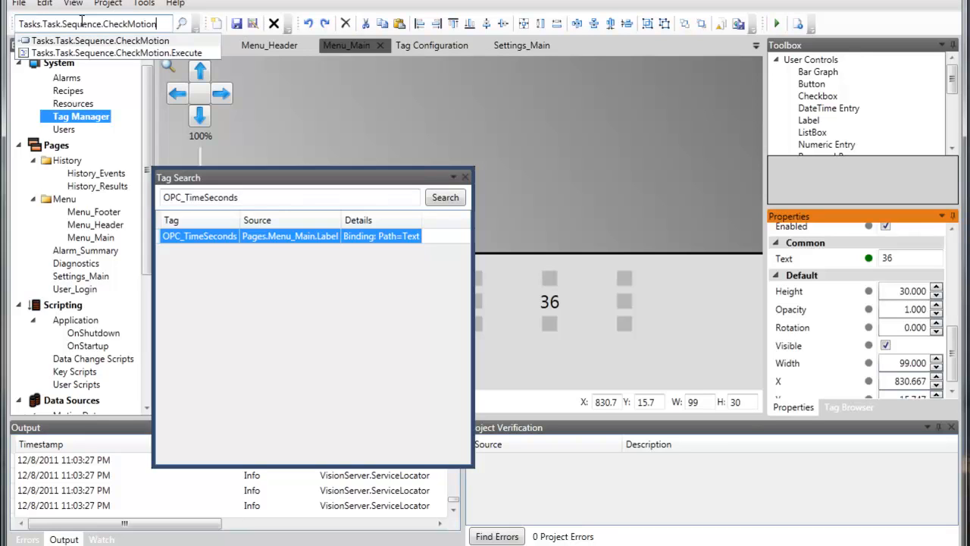
key("Down")
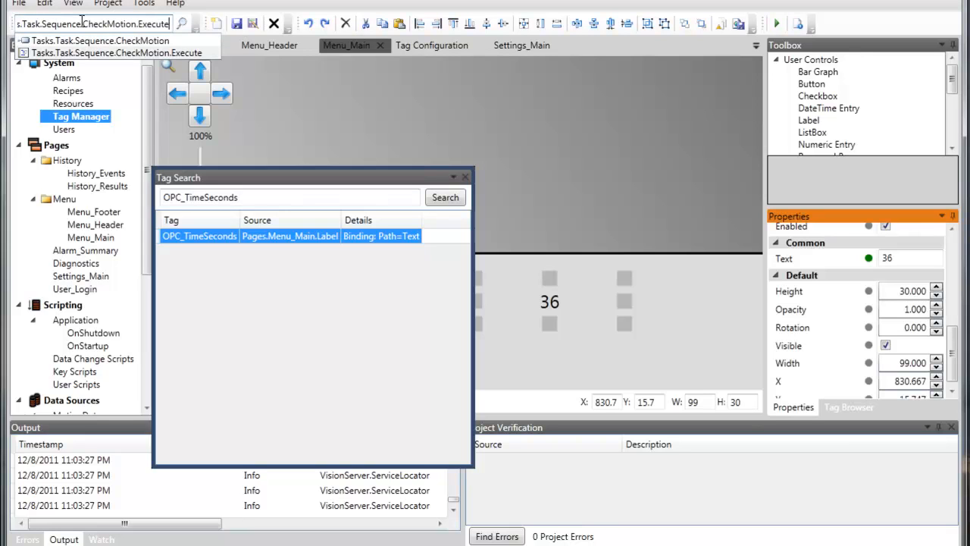
key("Up")
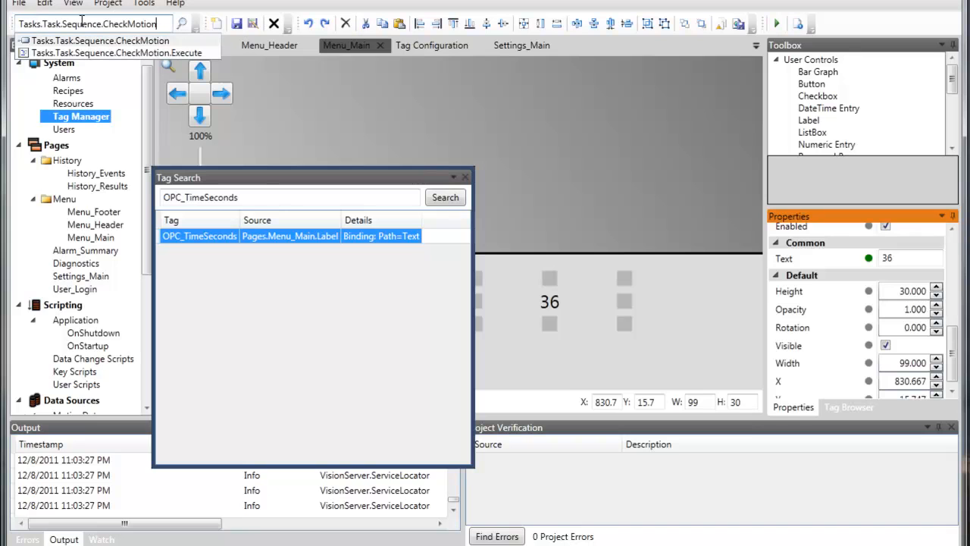
key("Return")
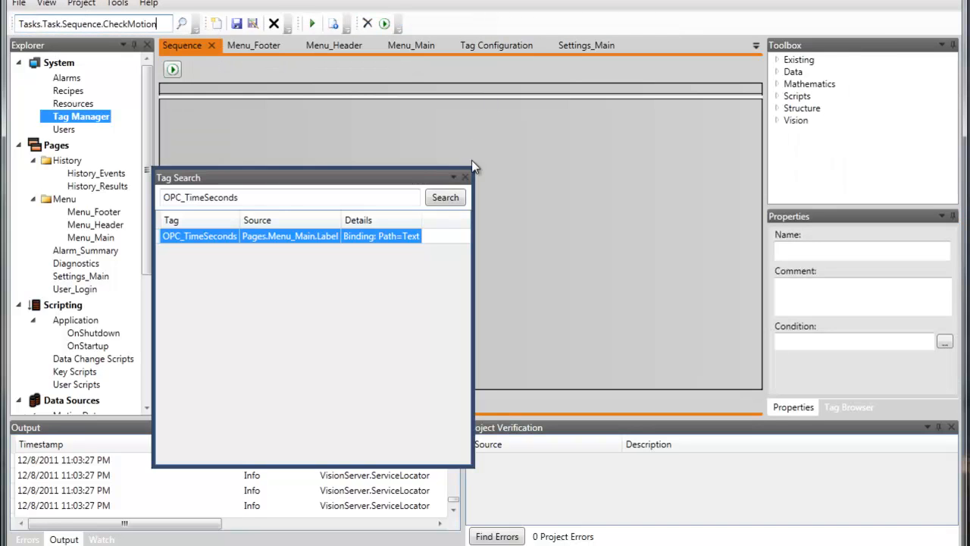
- Close the tag search results and repeat the CheckMotion search to zoom back to its block in the sequence
left_click(465, 178)
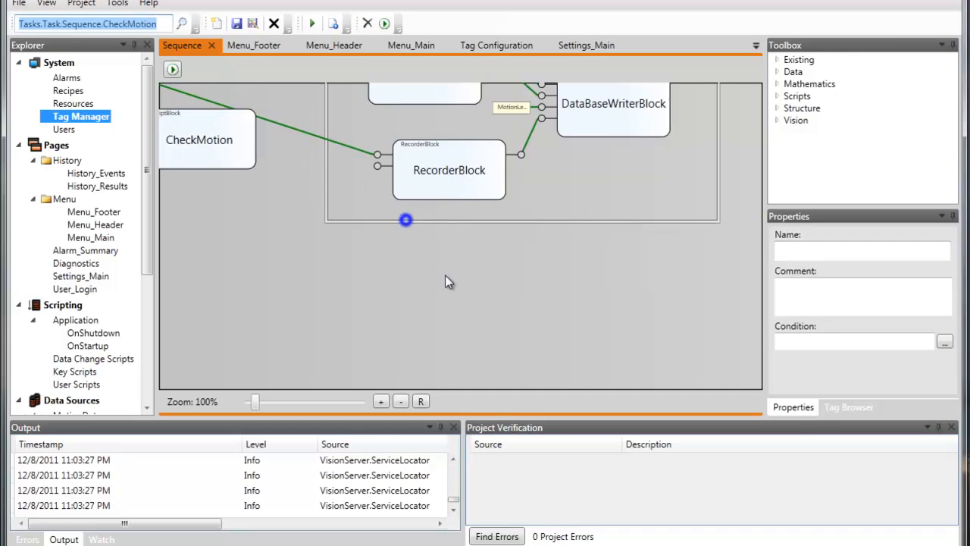
left_click_drag(372, 255, 568, 331)
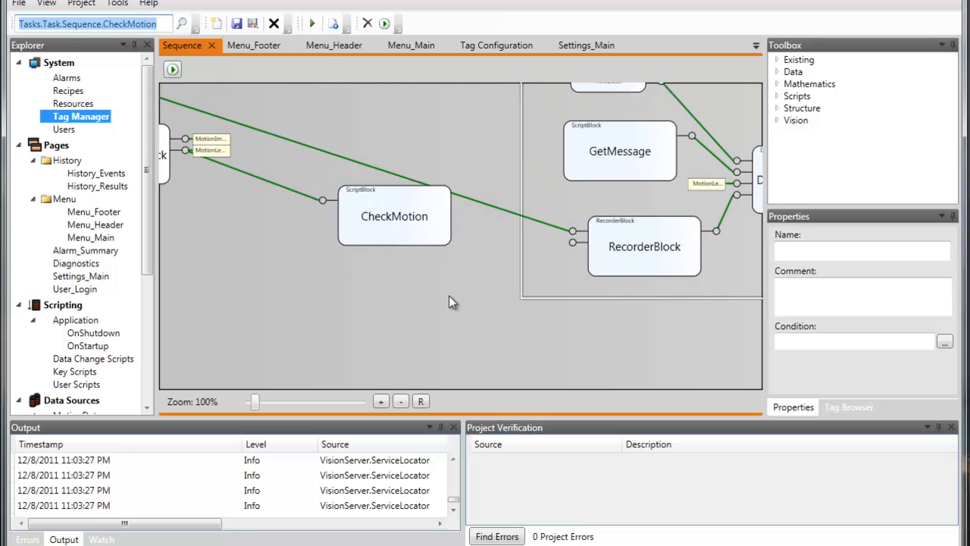
left_click(160, 24)
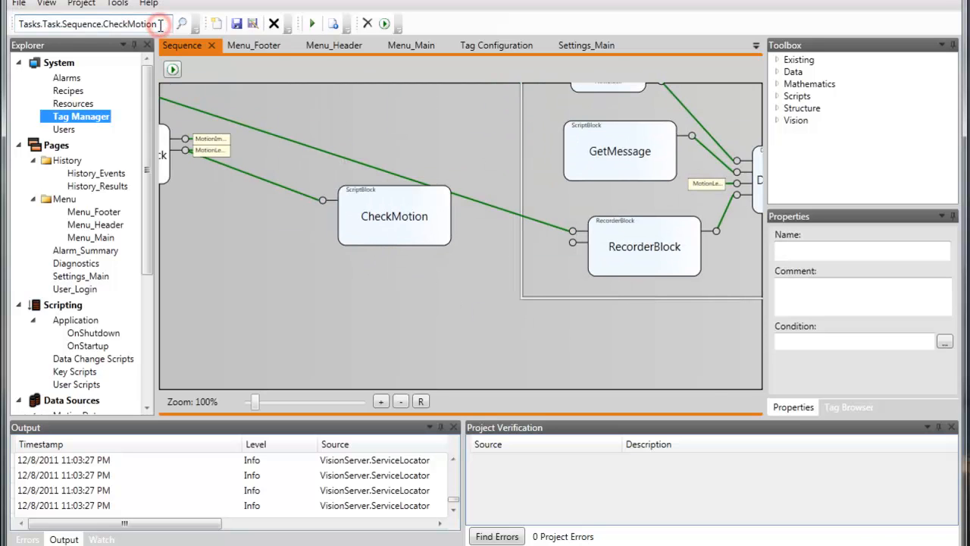
key("Return")
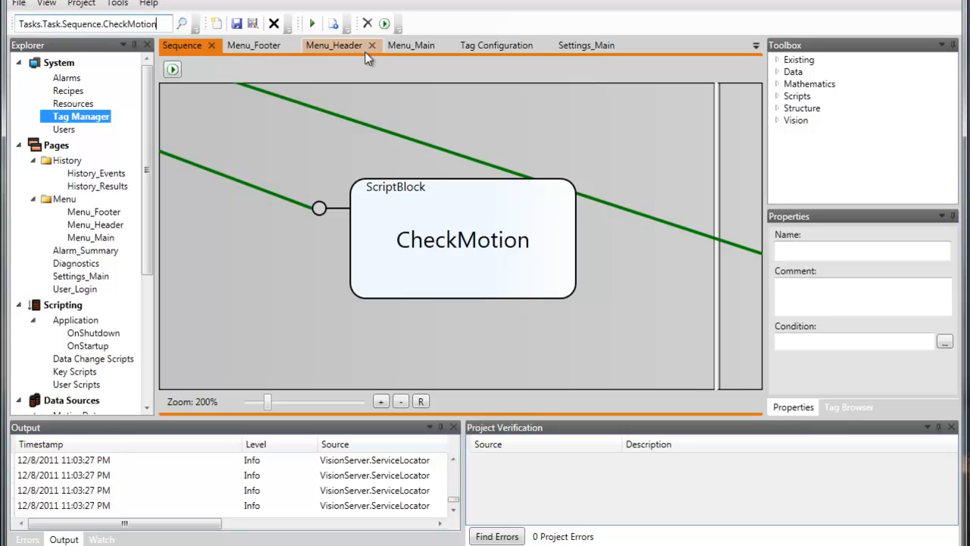
- Delete the OPC_TimeSeconds tag from the tag configuration
left_click(472, 45)
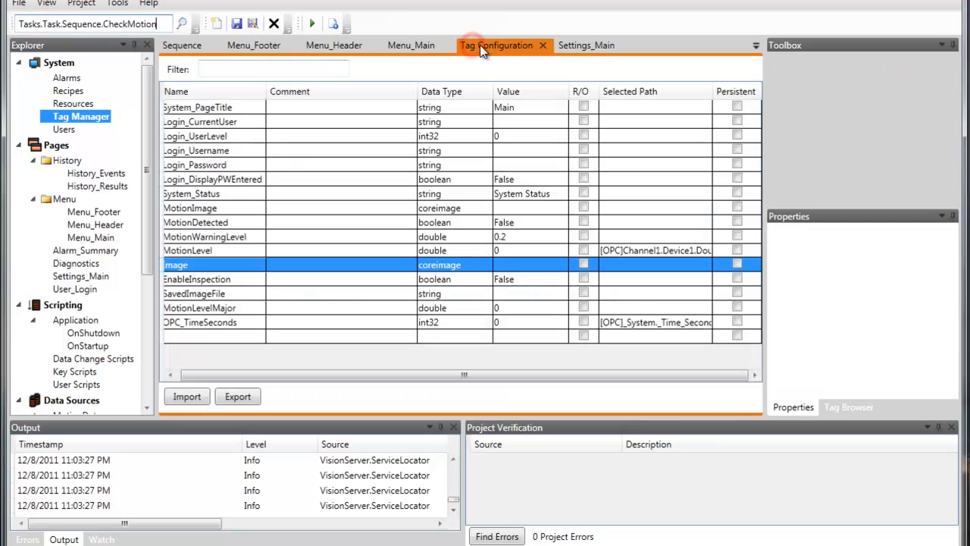
left_click_drag(357, 377, 261, 374)
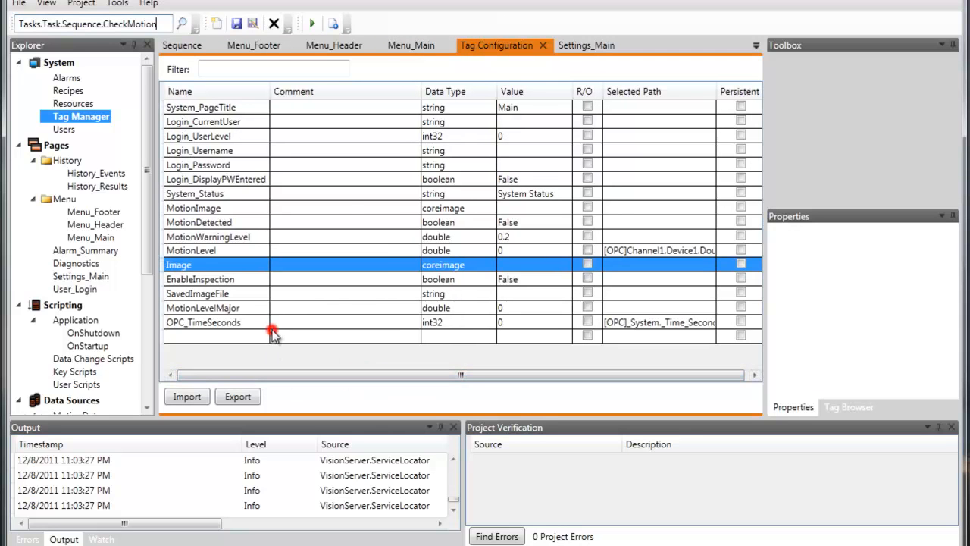
left_click(251, 324)
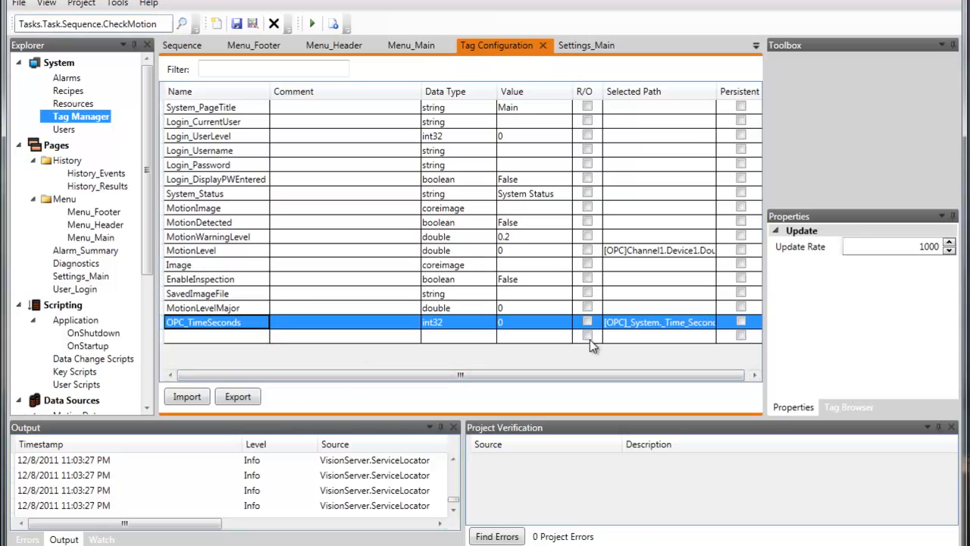
key("Delete")
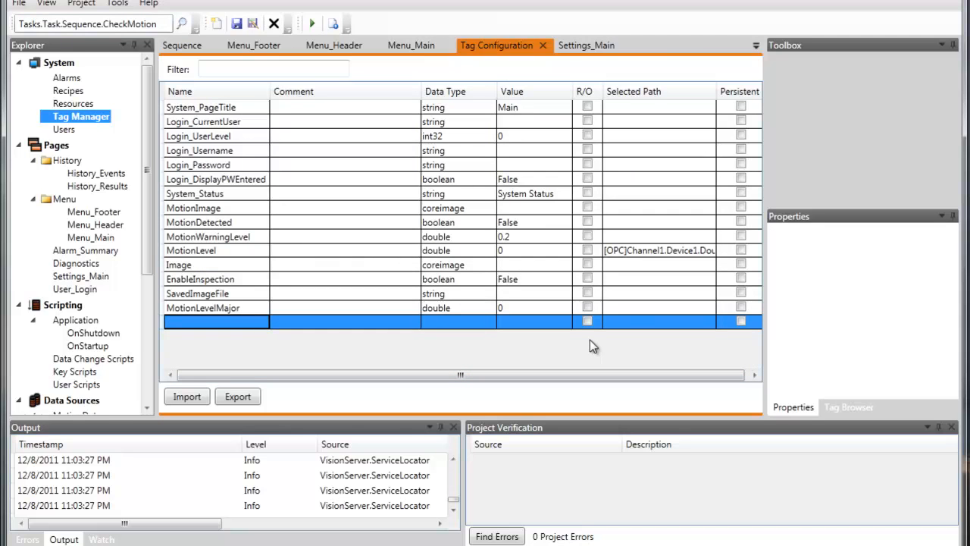
- Check the project for errors in Project Verification and go to the reported Menu_Main label
left_click(512, 427)
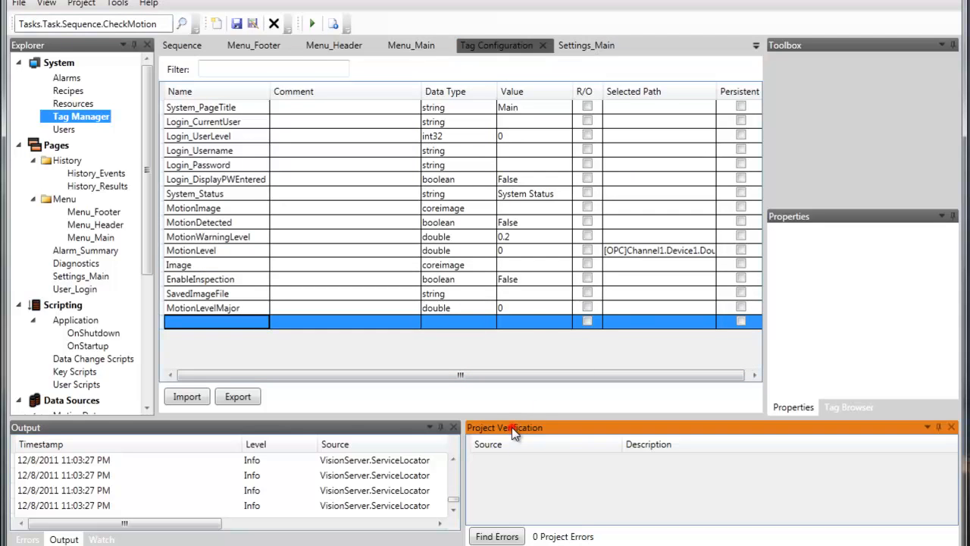
left_click(497, 537)
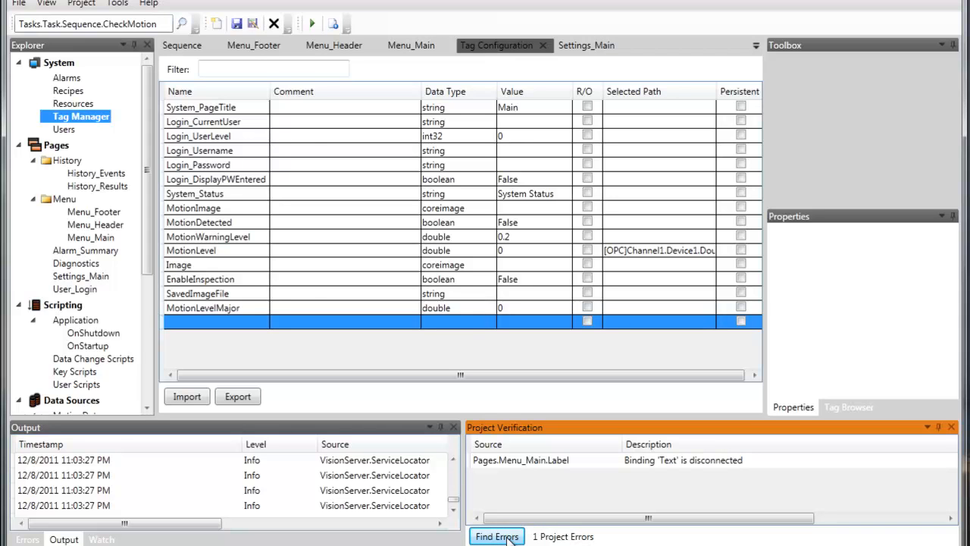
left_click(557, 465)
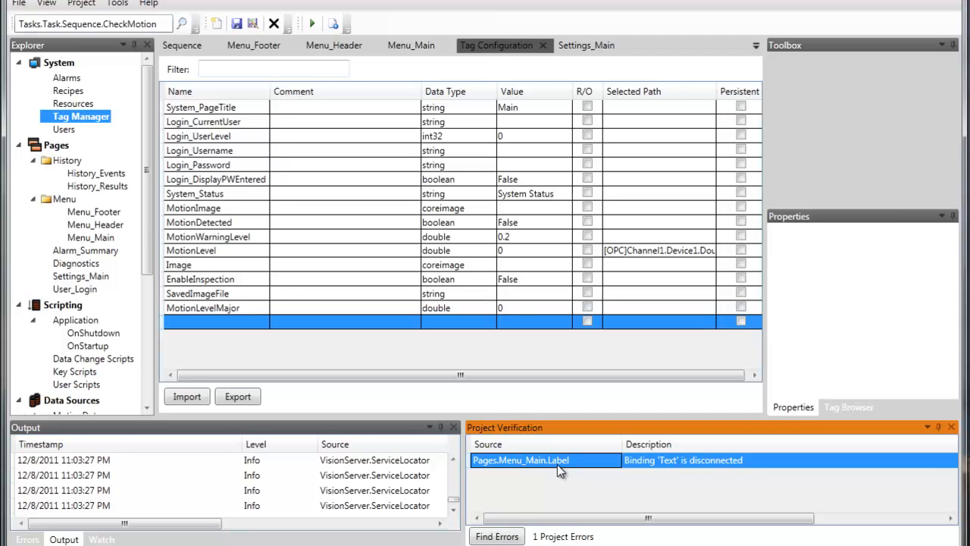
double_click(557, 464)
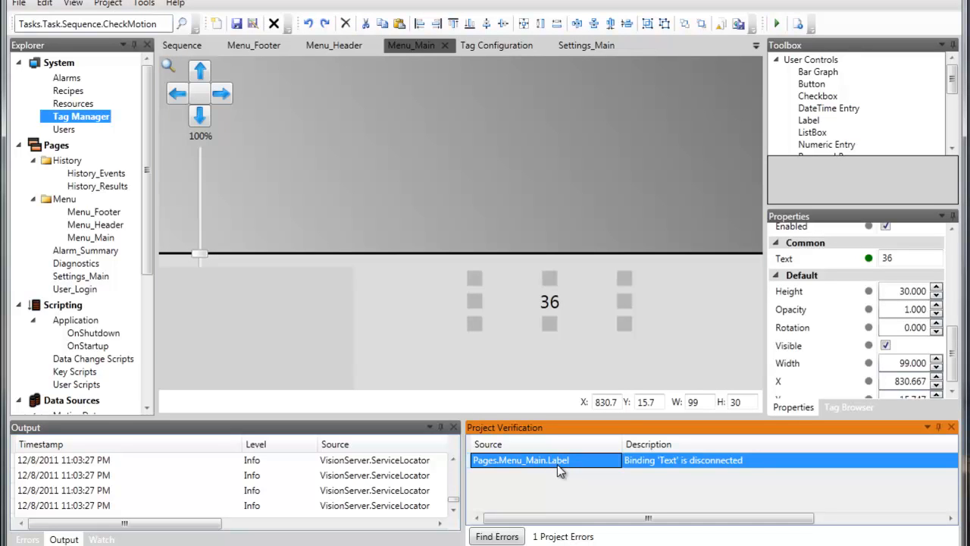
- Delete the label with the disconnected text binding from Menu_Main and recheck the project for errors
left_click(700, 343)
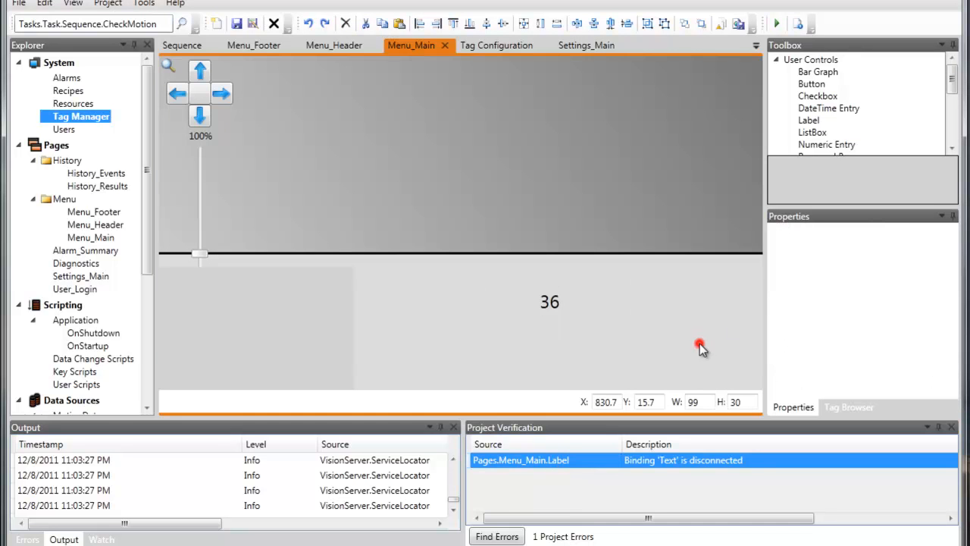
left_click(546, 302)
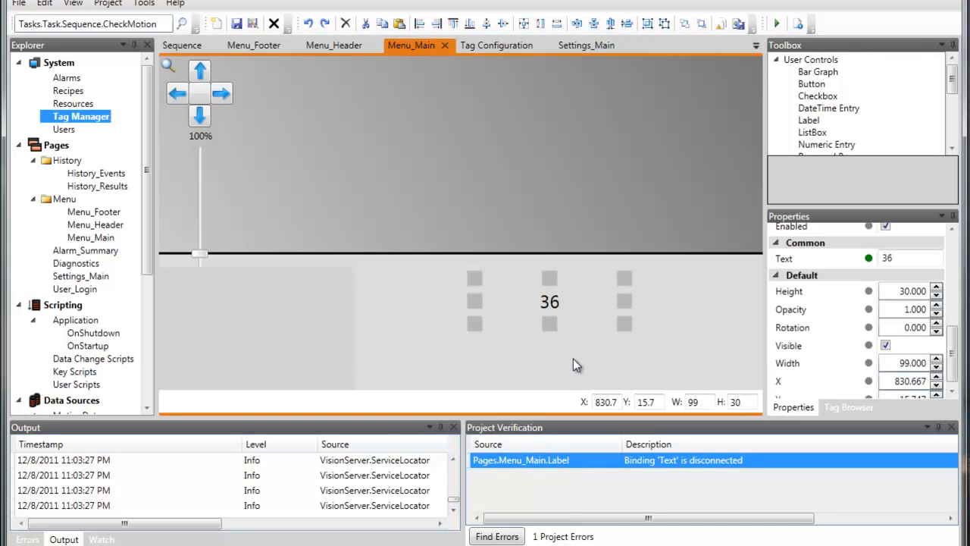
key("Delete")
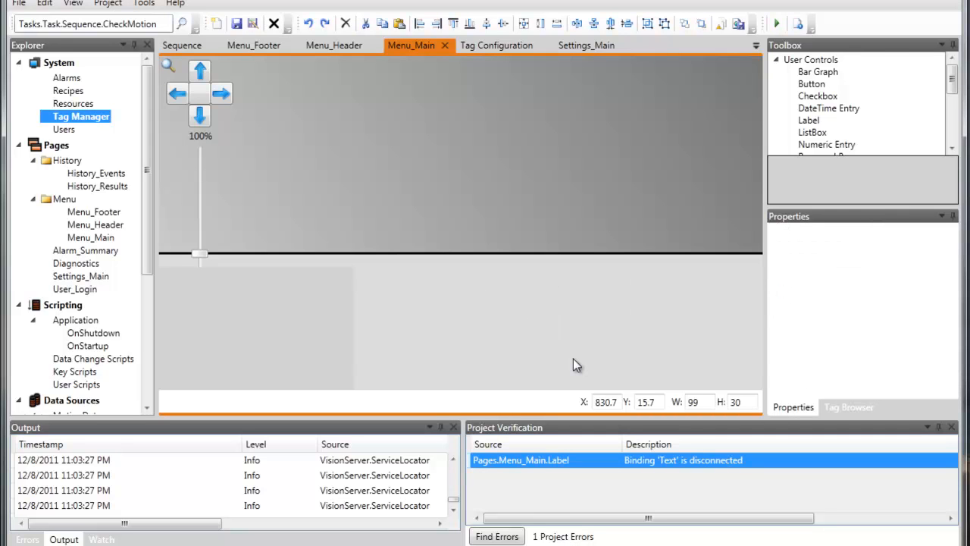
left_click(505, 538)
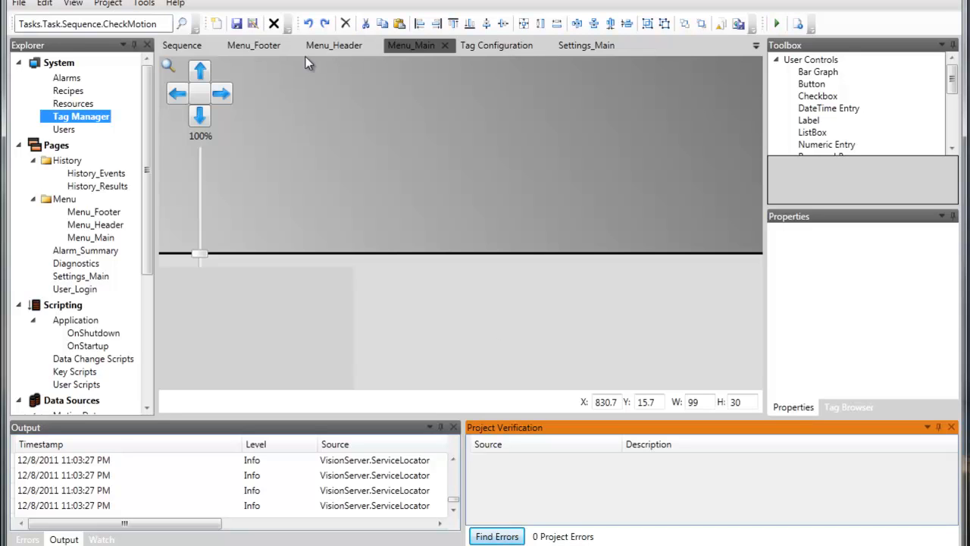
- Show the Menu_Footer page and deploy the project to C:\RunTime\ without overwriting existing databases
left_click(240, 47)
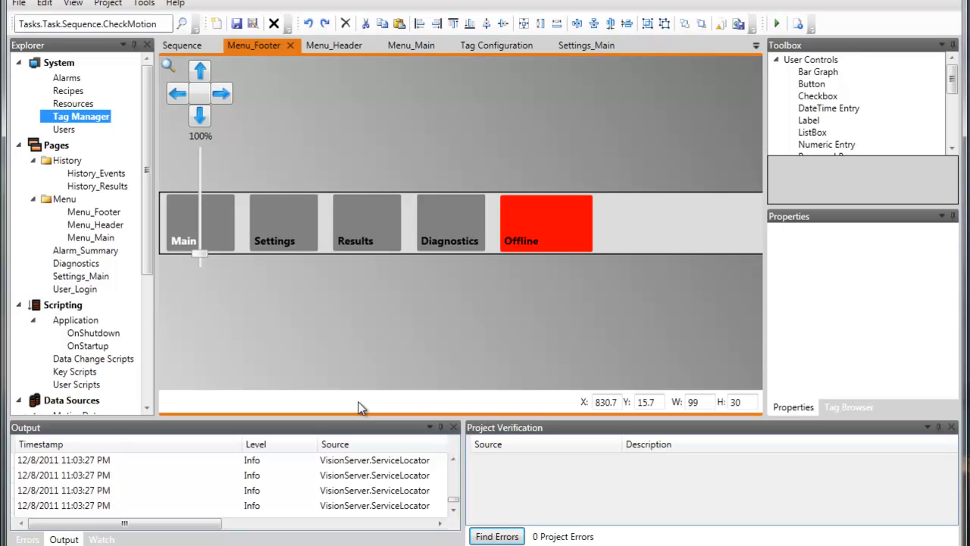
left_click(108, 4)
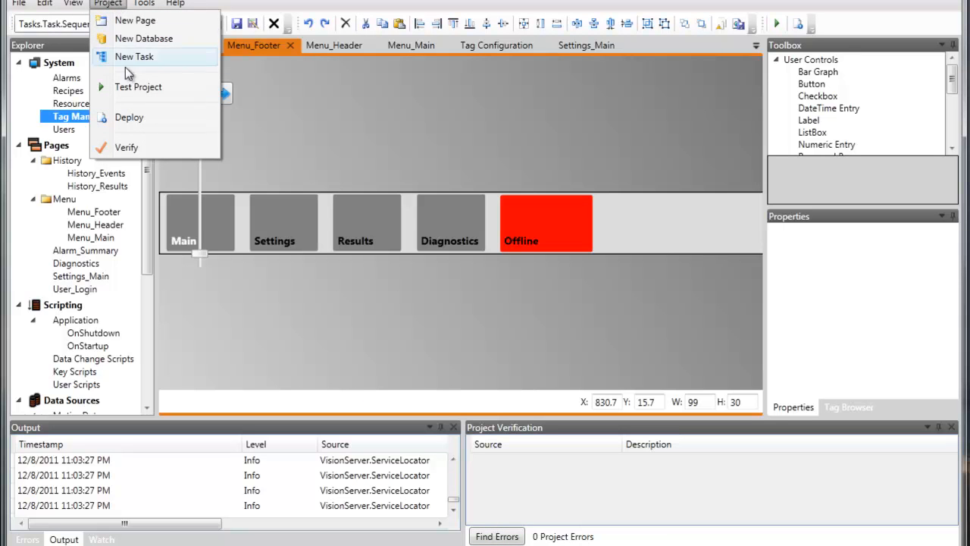
left_click(124, 118)
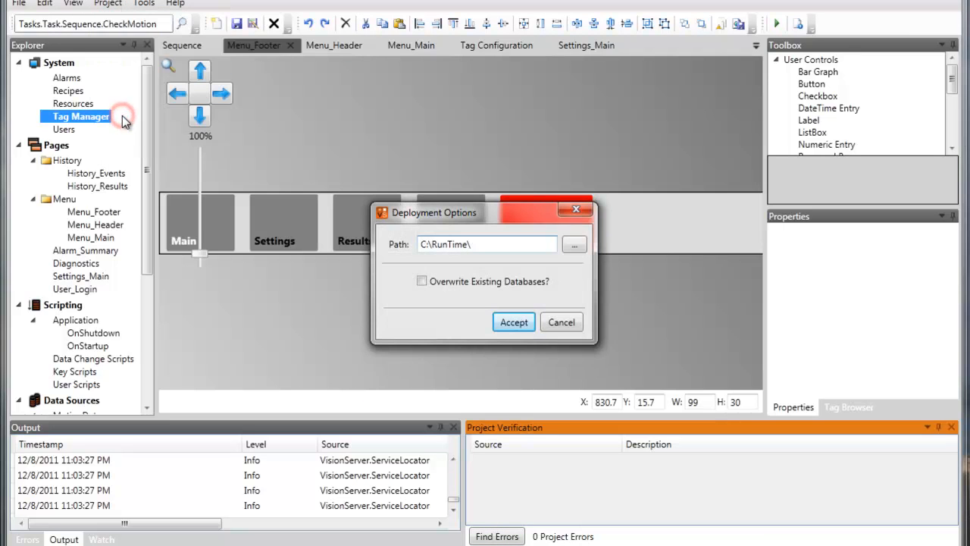
left_click(514, 243)
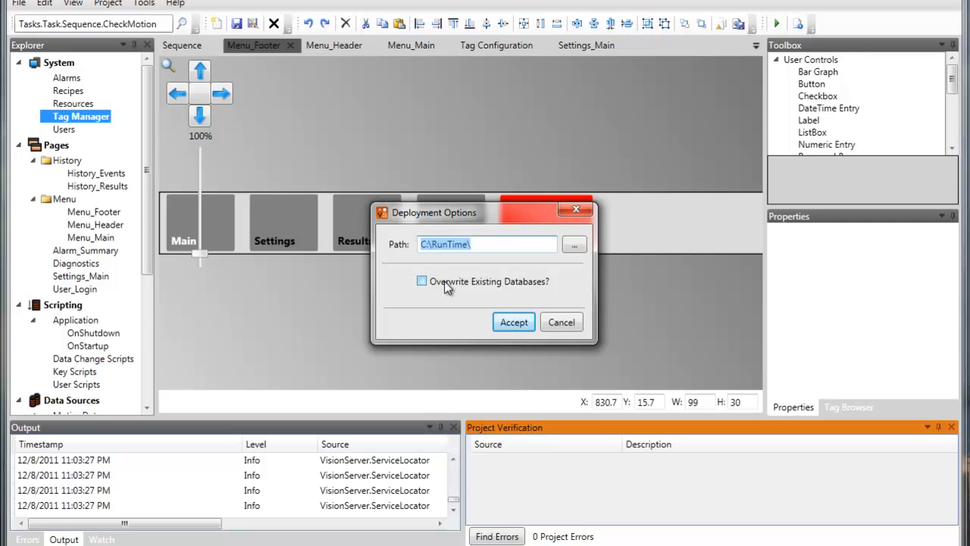
left_click(496, 243)
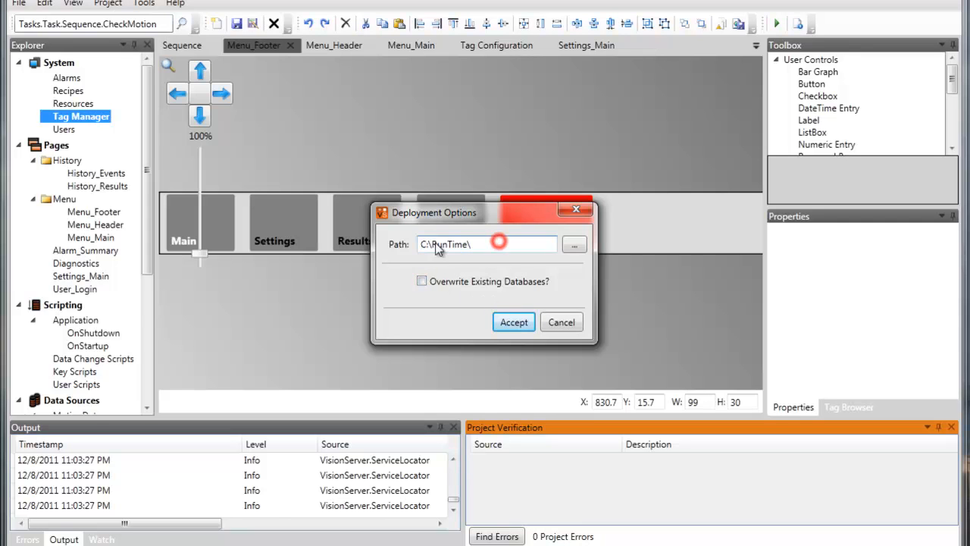
left_click(514, 324)
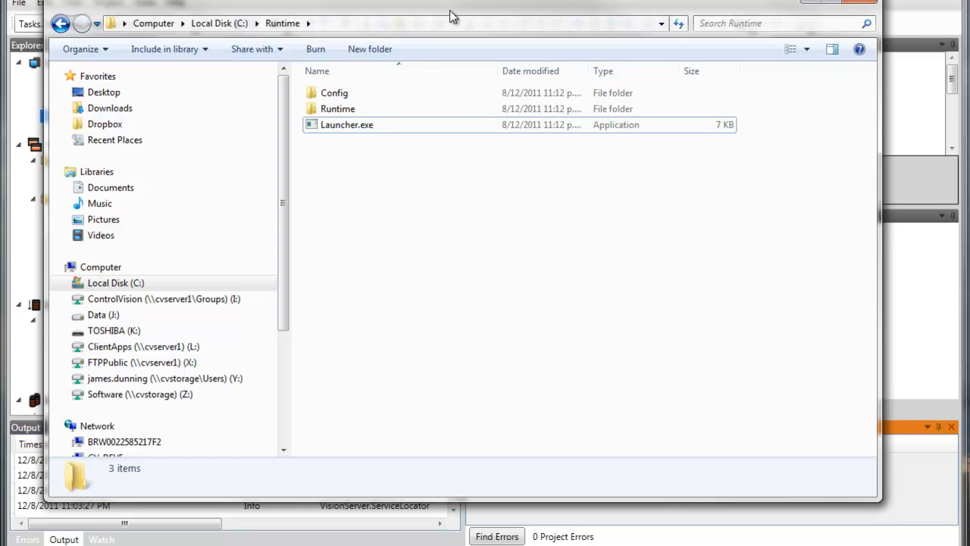
- Return to the project editor from the deployment folder and close it without saving the project
left_click(326, 4)
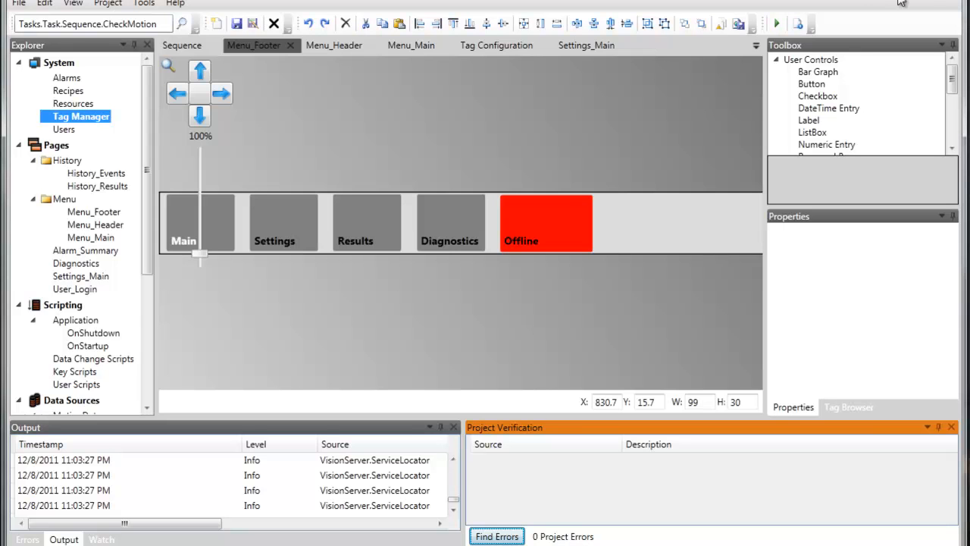
left_click(947, 0)
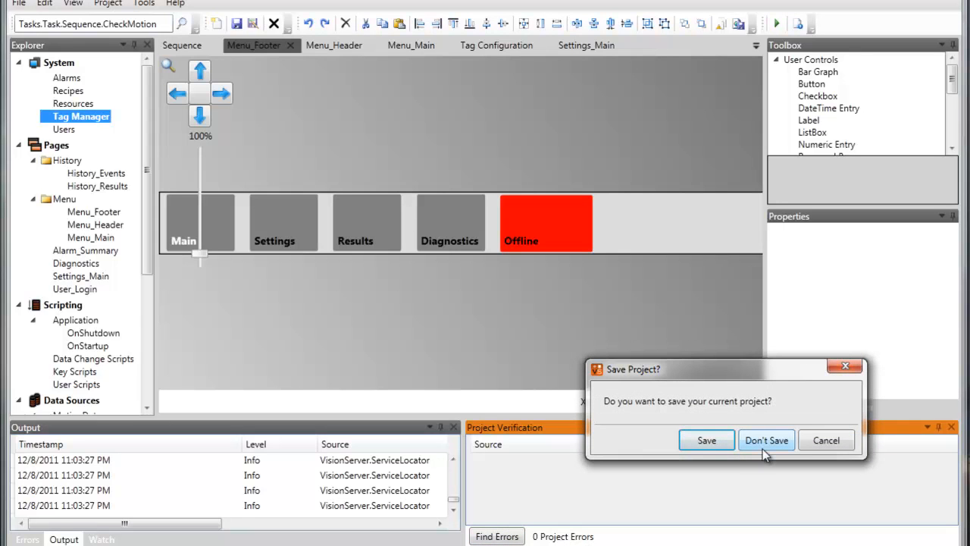
left_click(766, 441)
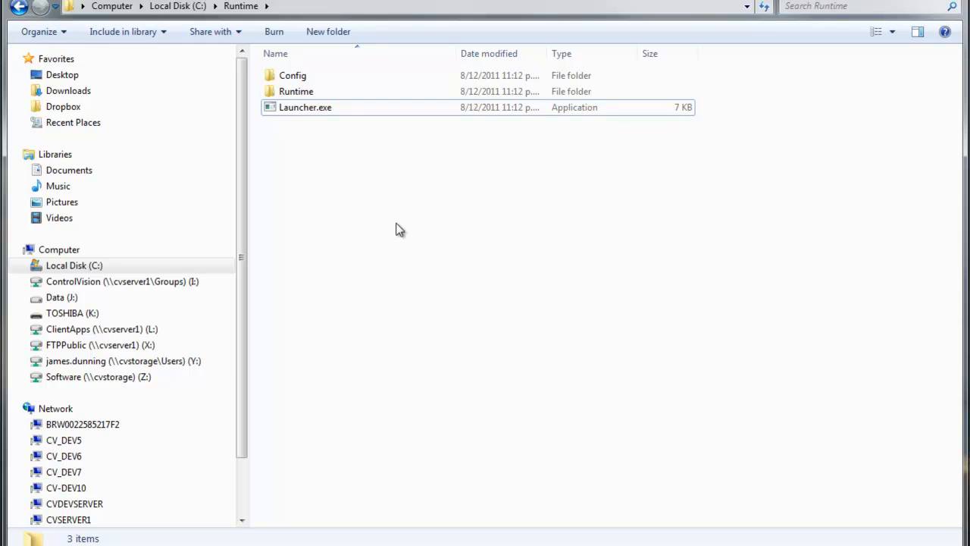
- Start Launcher.exe from the Runtime folder and view the Settings, Results and Diagnostics pages before returning to Main
double_click(318, 110)
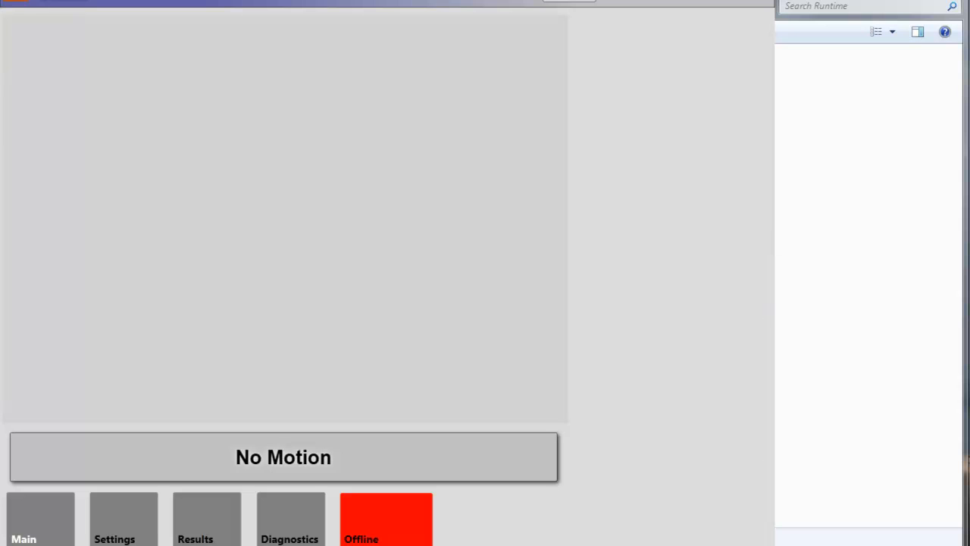
left_click(119, 523)
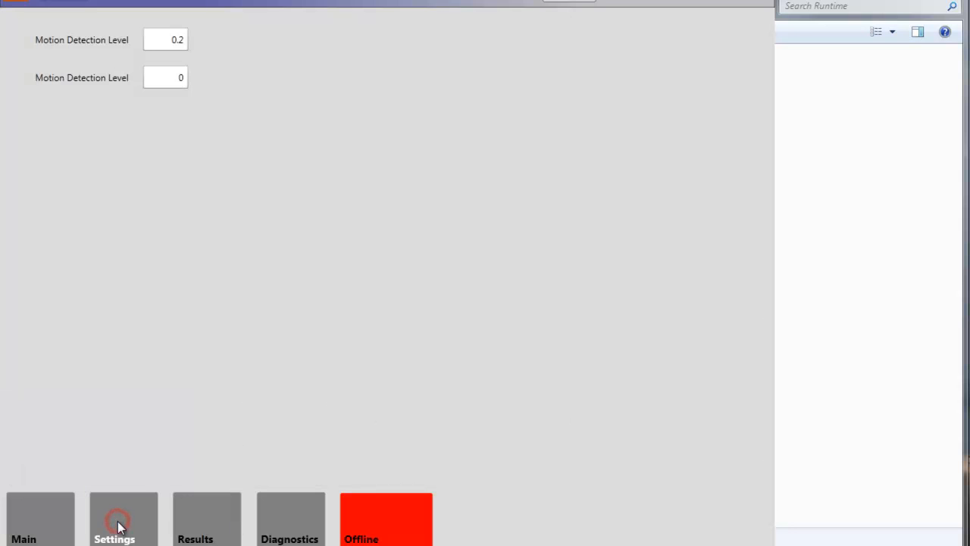
left_click(191, 523)
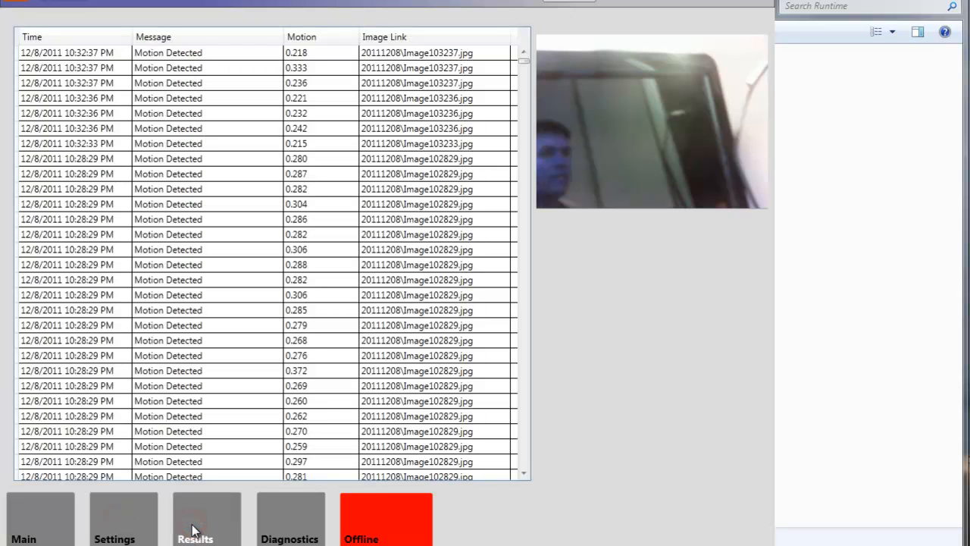
left_click(310, 527)
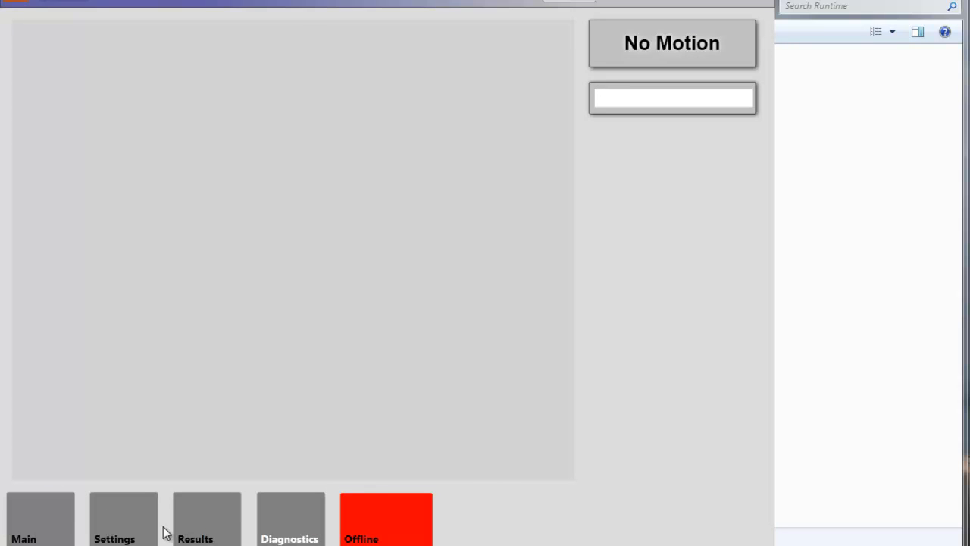
left_click(65, 536)
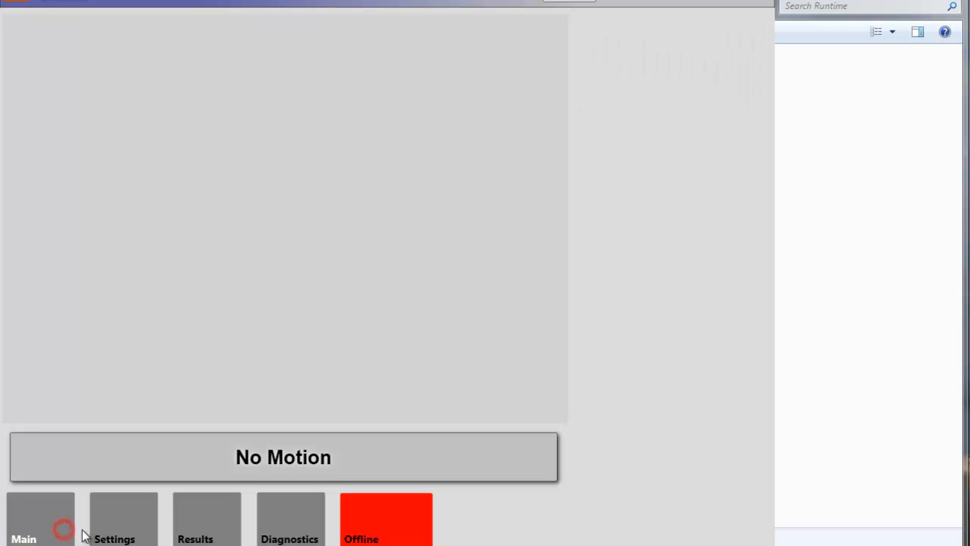
- Switch the motion inspection online, take it back offline, and view the Diagnostics page
left_click(376, 537)
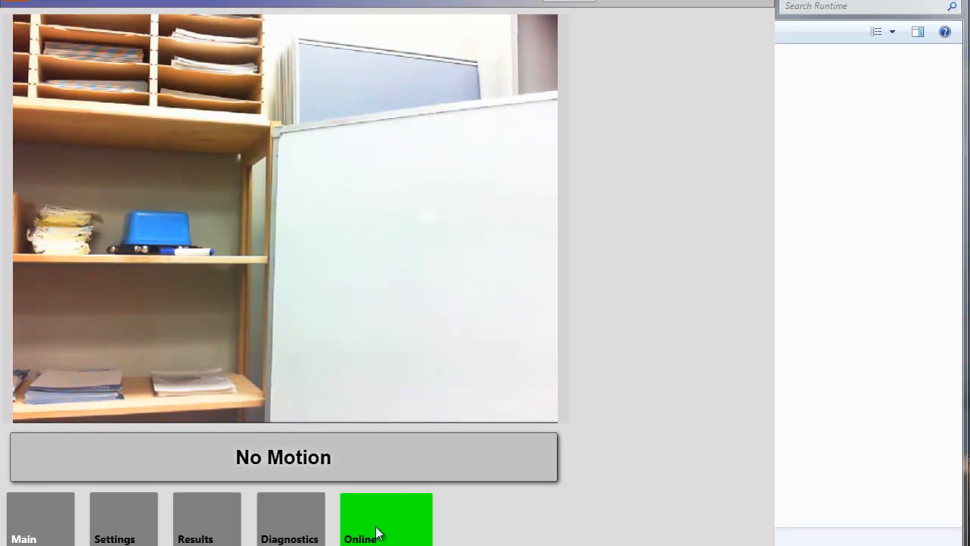
left_click(376, 534)
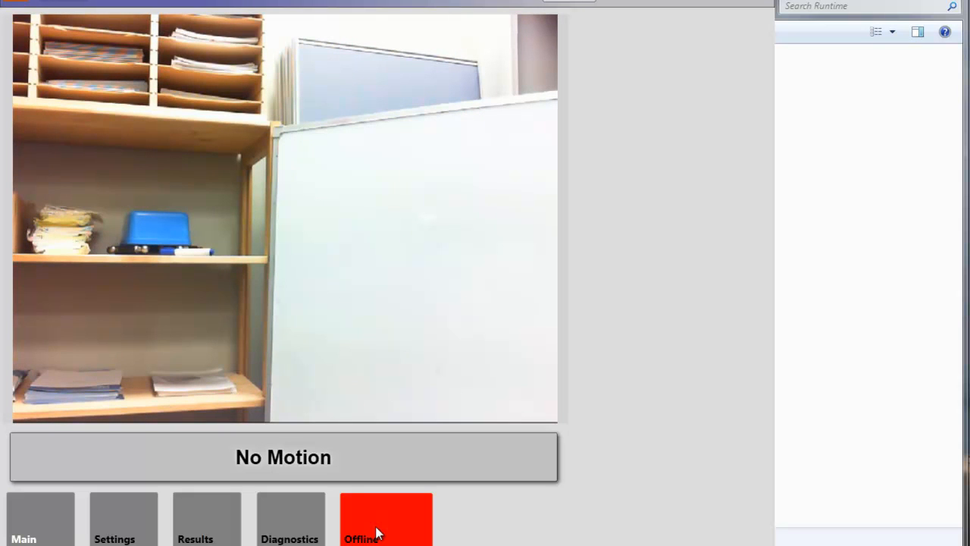
left_click(307, 530)
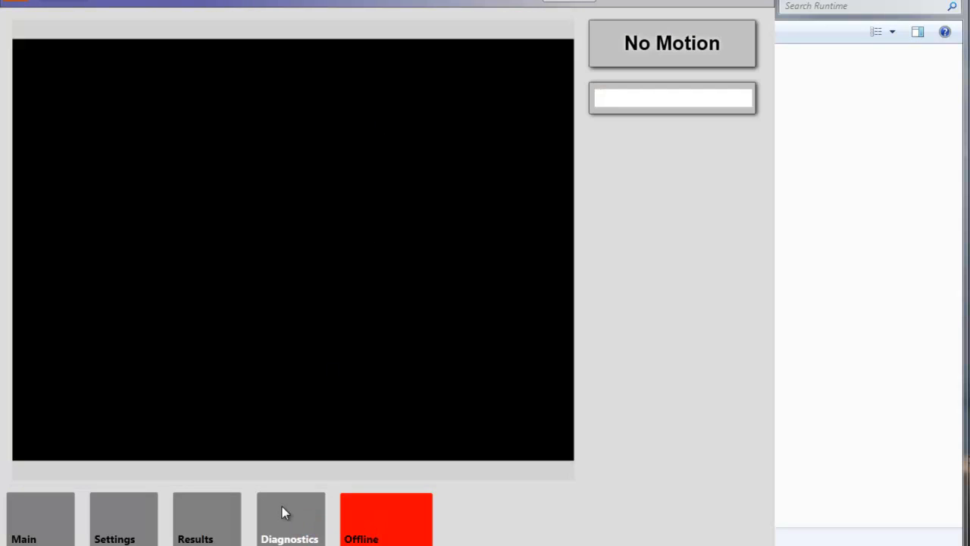
- Examine the saved images of the four newest motion events on the Results page, ending on the Main page
left_click(206, 530)
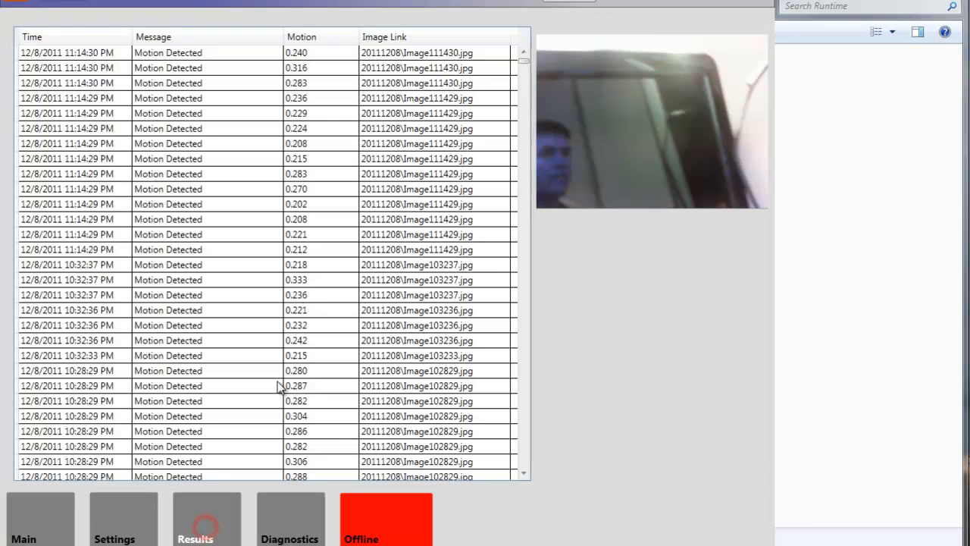
left_click(298, 68)
left_click(297, 53)
left_click(297, 68)
left_click(299, 83)
left_click(298, 98)
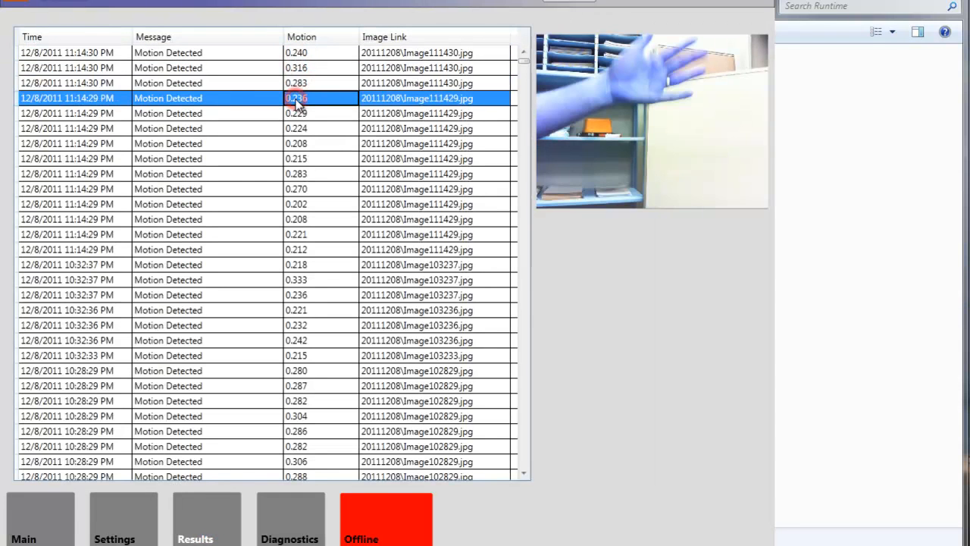
left_click(297, 83)
left_click(300, 98)
left_click(301, 83)
left_click(305, 69)
left_click(297, 53)
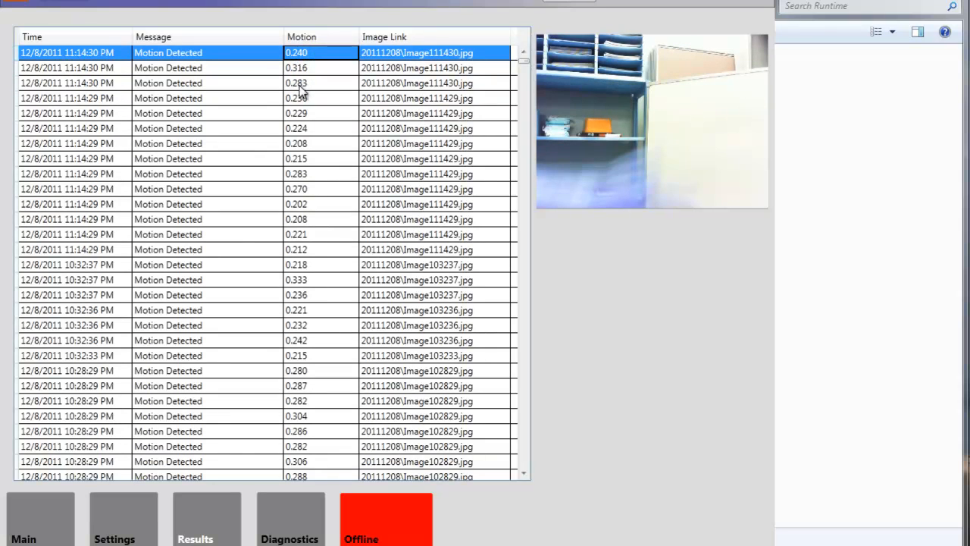
left_click(26, 523)
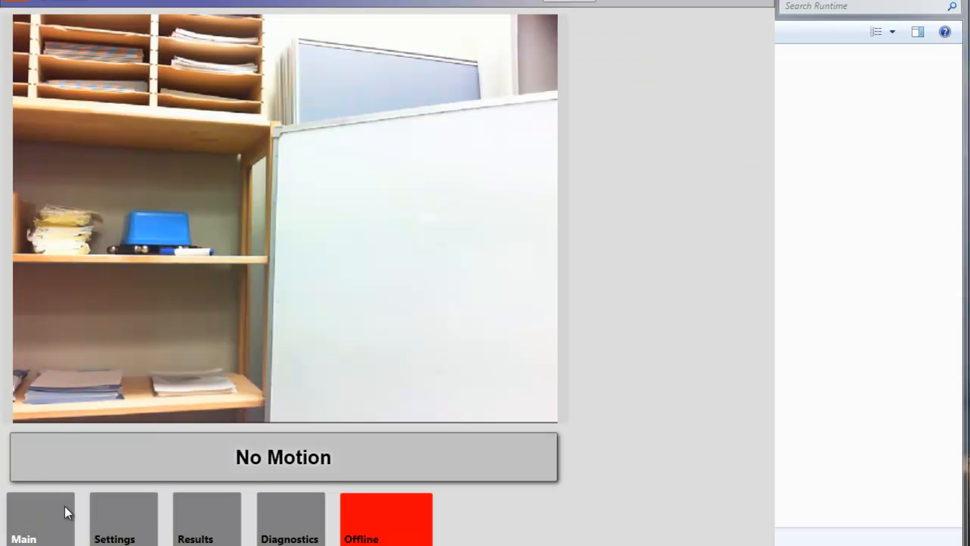